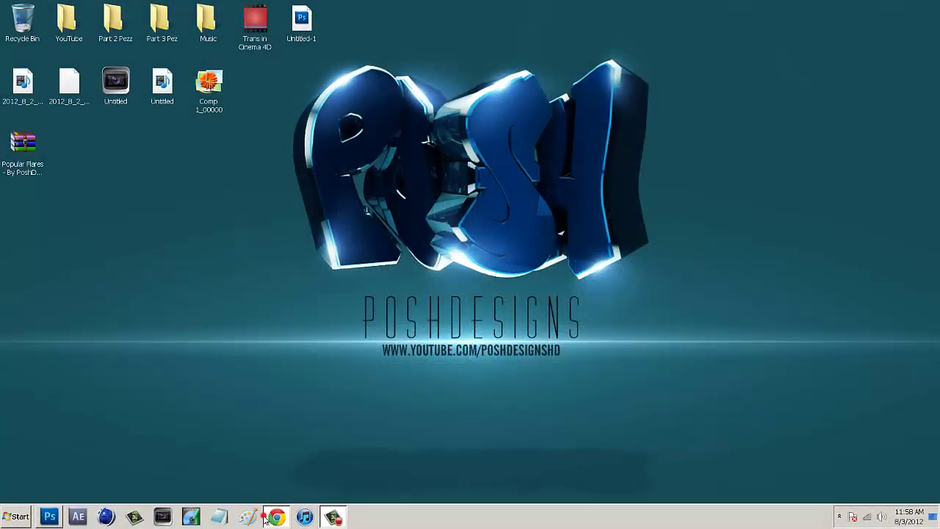
# Step: Browse the YouTube search results for the flare pack
pyautogui.click(276, 517)
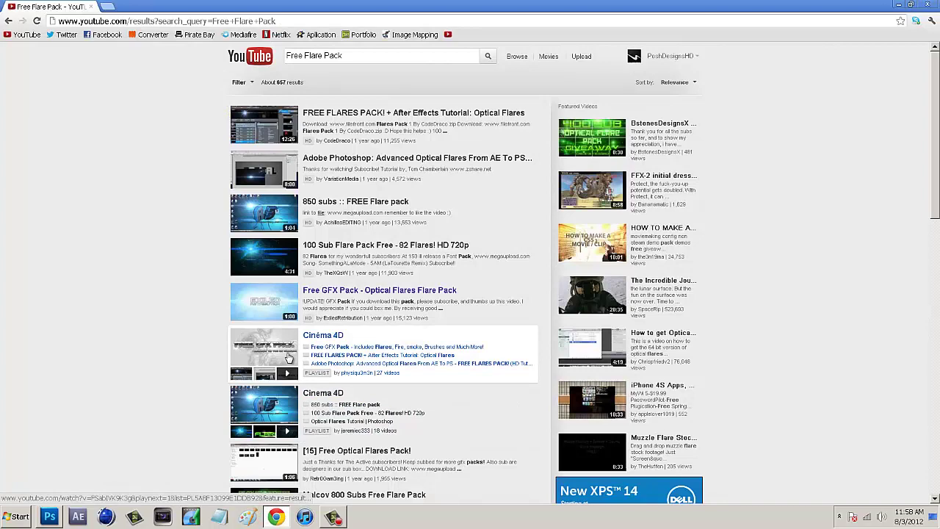
pyautogui.scroll(-1, 286, 357)
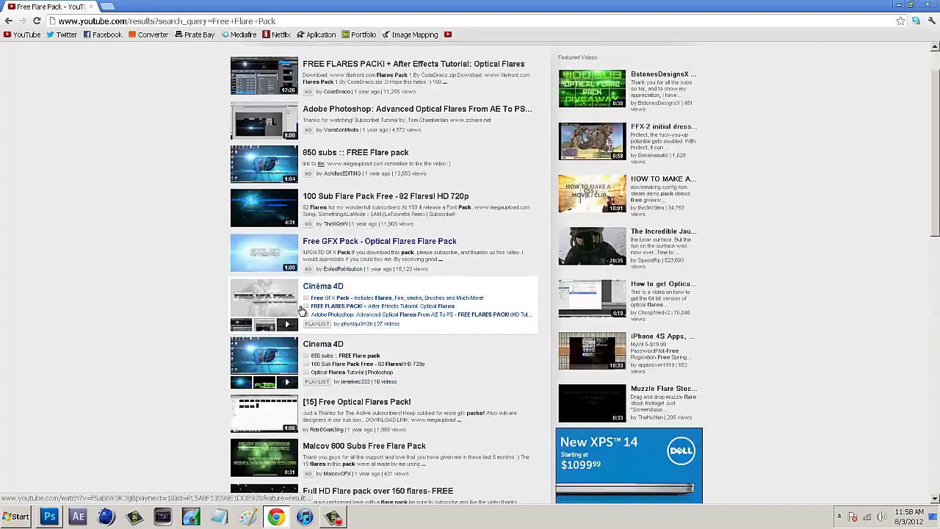
pyautogui.scroll(1, 310, 292)
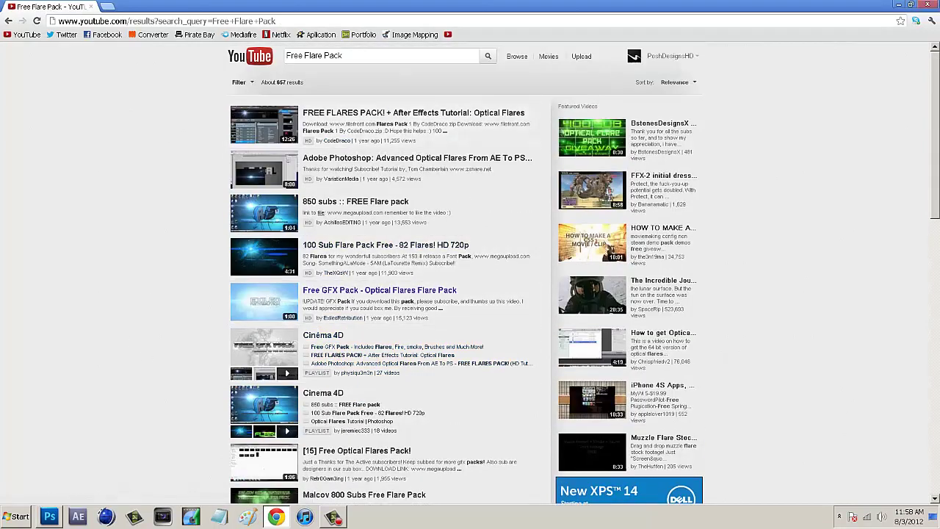
# Step: Open the Popular Flares archive on the desktop and select all 13 flare images
pyautogui.click(898, 6)
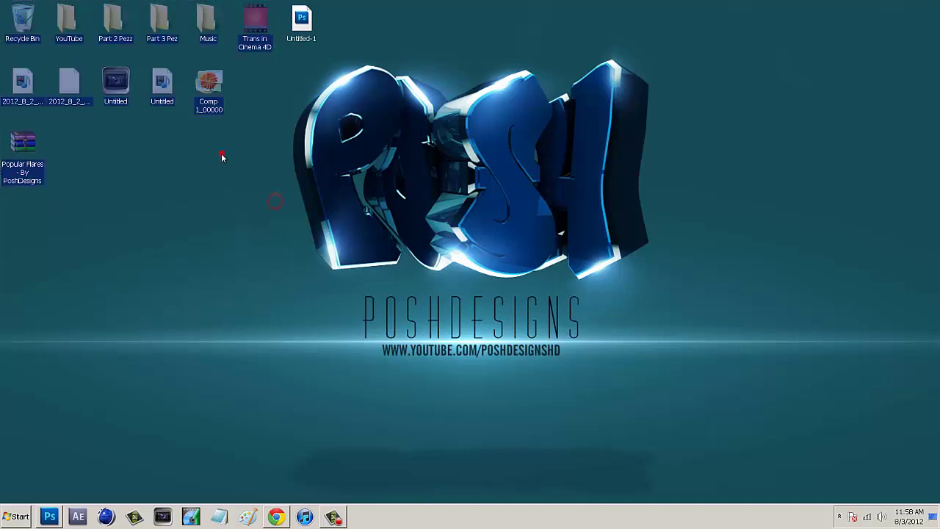
pyautogui.doubleClick(22, 144)
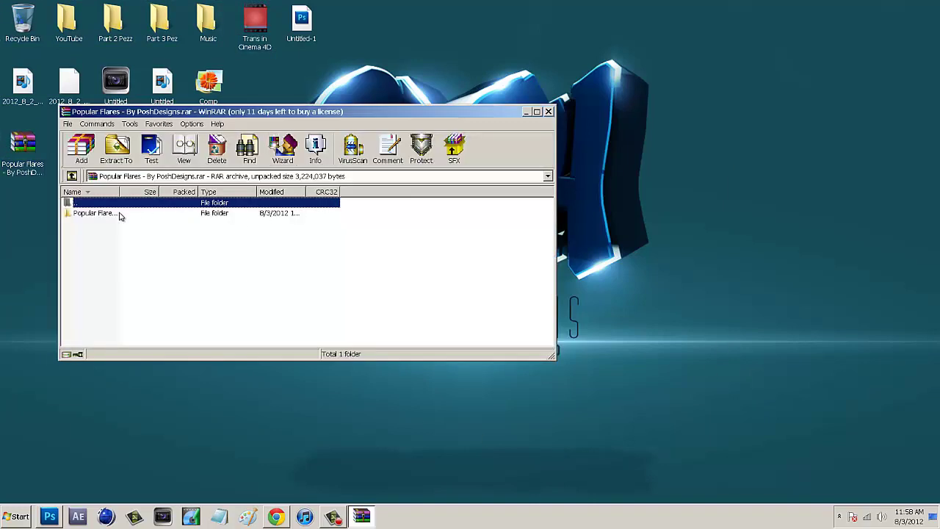
pyautogui.doubleClick(121, 215)
pyautogui.click(99, 215)
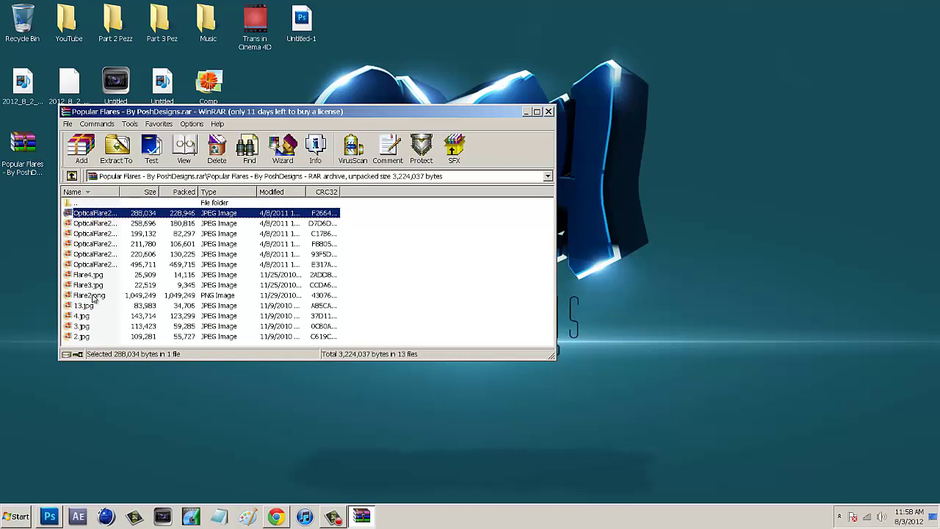
pyautogui.keyDown('shift'); pyautogui.click(85, 337); pyautogui.keyUp('shift')
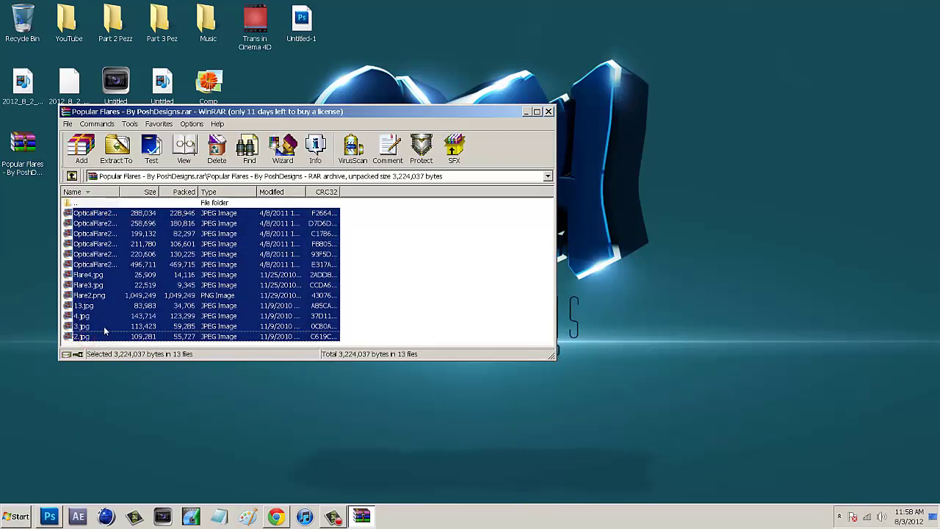
# Step: Back in Photoshop, turn the 3D POSH text slightly and shift it up and left
pyautogui.click(548, 112)
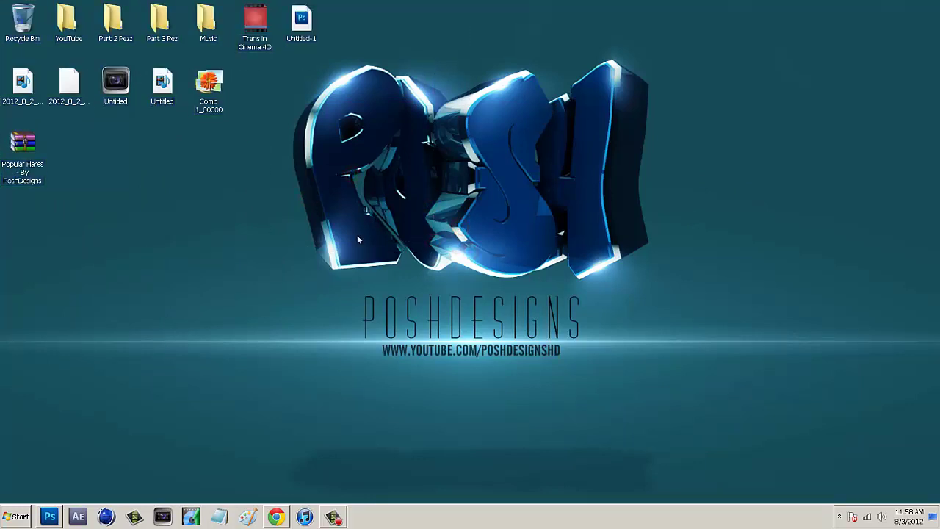
pyautogui.click(47, 517)
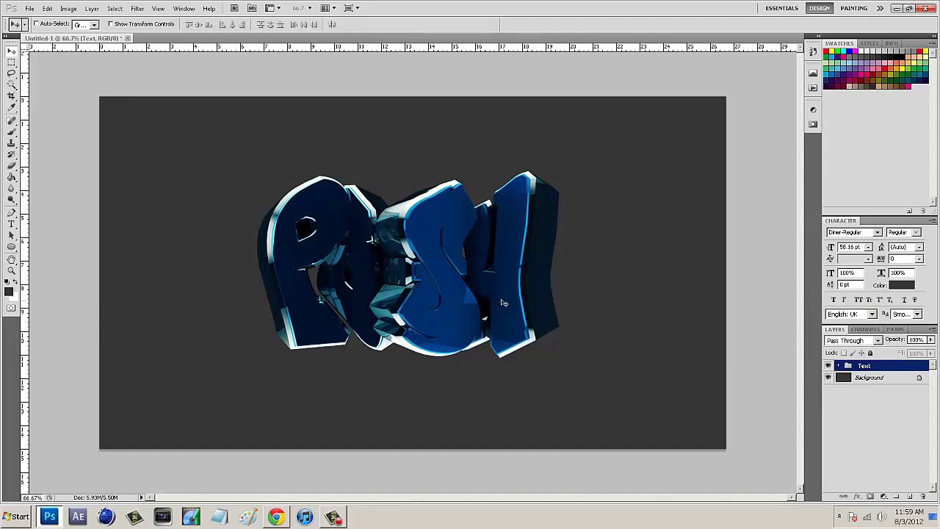
pyautogui.moveTo(504, 302)
pyautogui.mouseDown()
pyautogui.moveTo(519, 270)
pyautogui.moveTo(499, 292)
pyautogui.mouseUp()
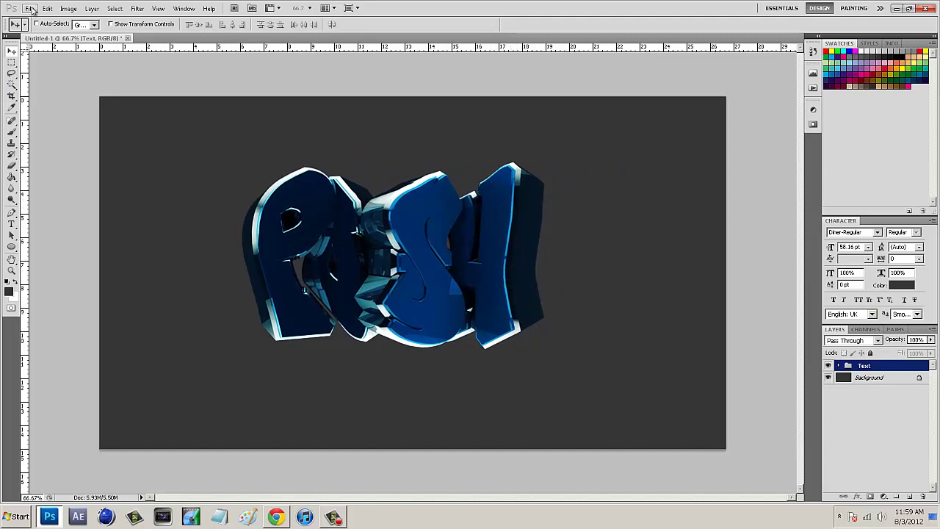
# Step: Open the Blue.png flare image from disk
pyautogui.click(31, 8)
pyautogui.click(38, 29)
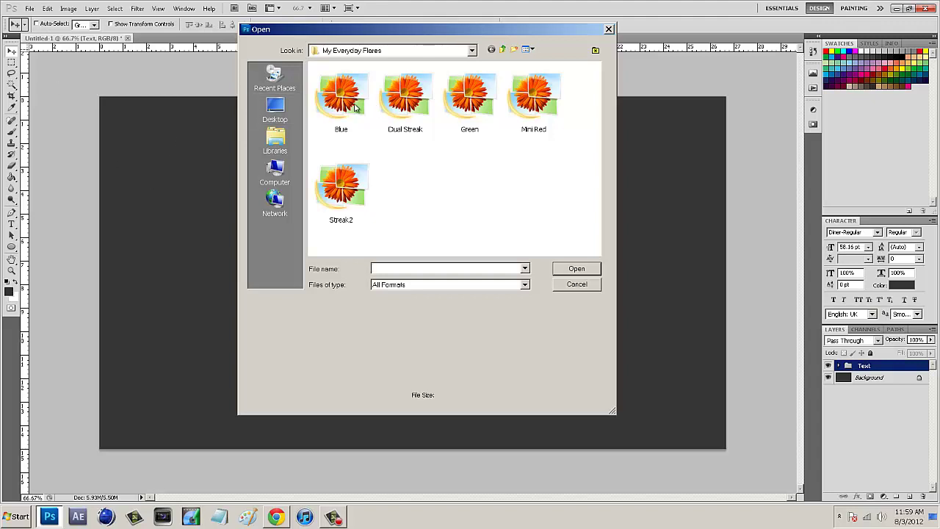
pyautogui.click(355, 107)
pyautogui.click(577, 268)
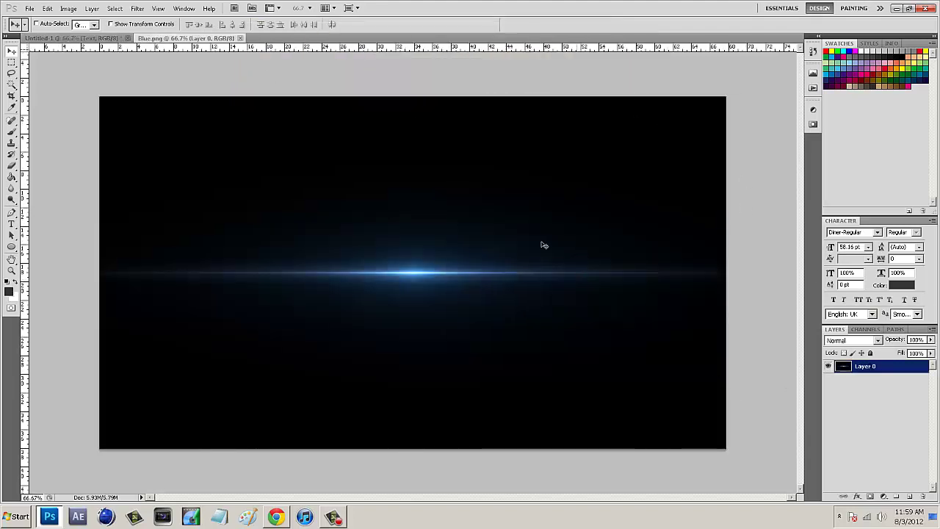
# Step: Bring the blue flare into the POSH document as a new layer covering the canvas
pyautogui.moveTo(464, 212); pyautogui.dragTo(489, 208)
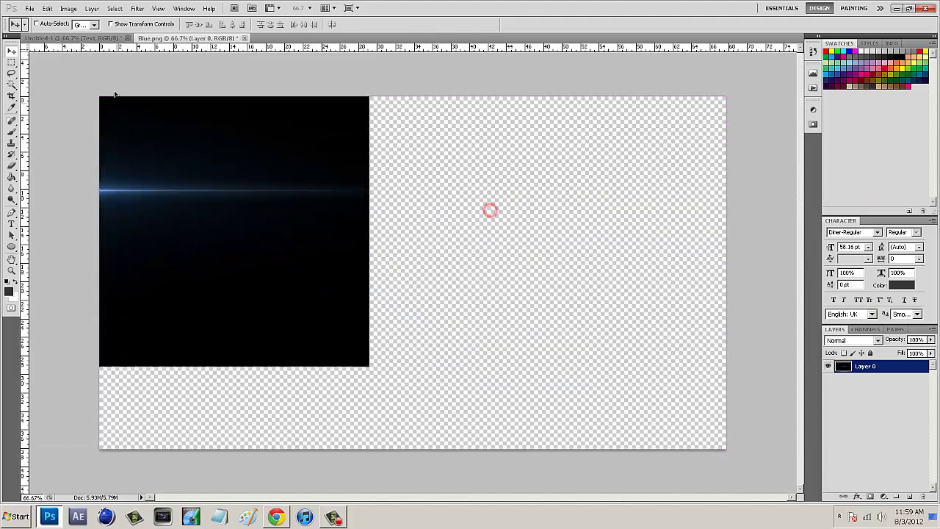
pyautogui.click(93, 38)
pyautogui.moveTo(94, 38); pyautogui.dragTo(558, 261)
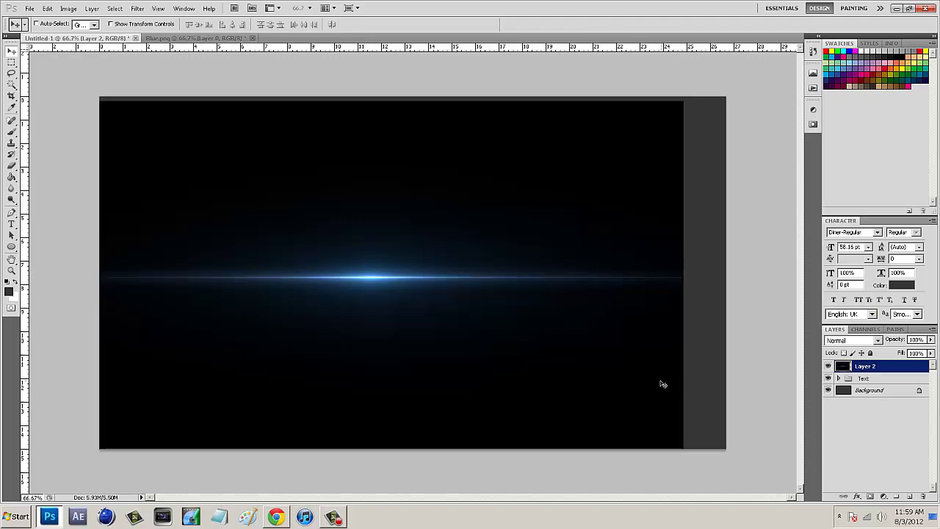
pyautogui.moveTo(580, 345)
pyautogui.mouseDown()
pyautogui.moveTo(615, 335)
pyautogui.moveTo(591, 347)
pyautogui.mouseUp()
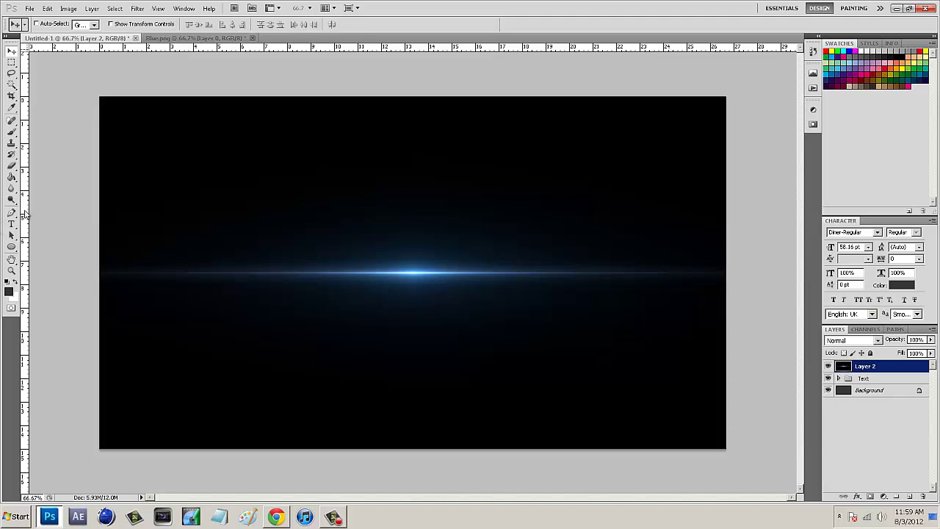
# Step: Erase a soft strip across the top of the flare layer
pyautogui.click(12, 166)
pyautogui.moveTo(167, 171)
pyautogui.mouseDown()
pyautogui.moveTo(269, 144)
pyautogui.moveTo(503, 164)
pyautogui.mouseUp()
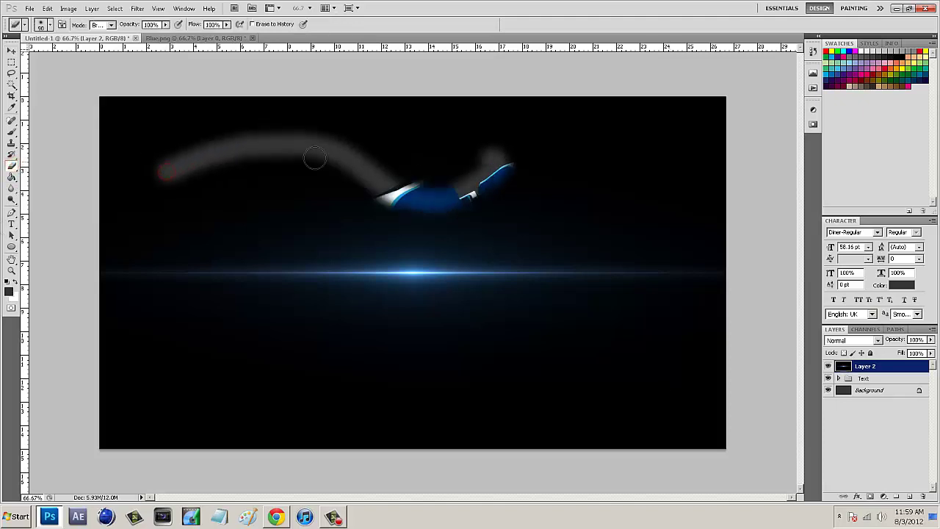
pyautogui.moveTo(314, 158); pyautogui.dragTo(505, 161)
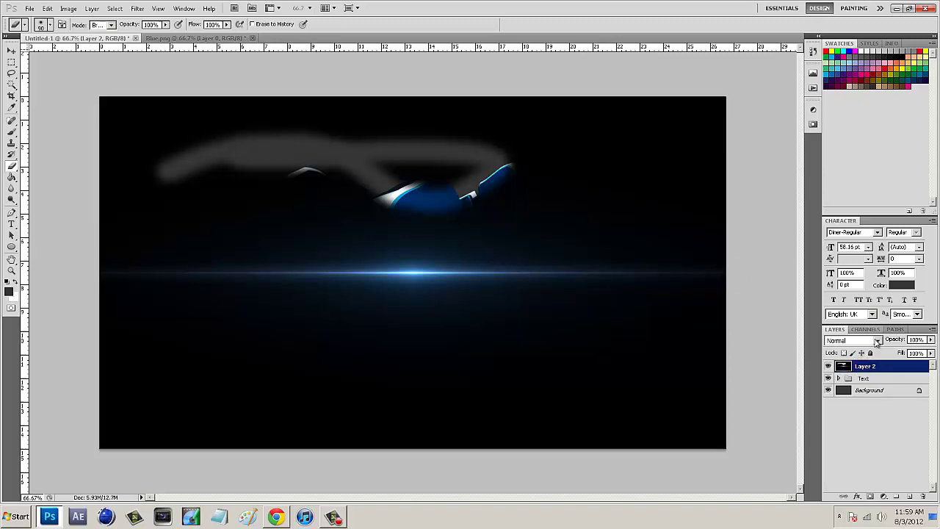
# Step: Blend Layer 2 in Screen mode and position its blue streak across the letters' upper half
pyautogui.click(857, 346)
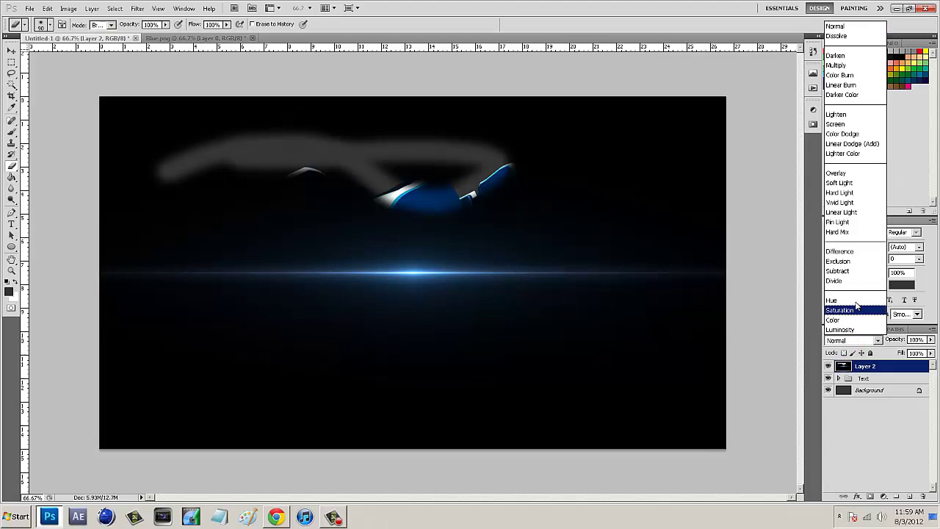
pyautogui.click(844, 126)
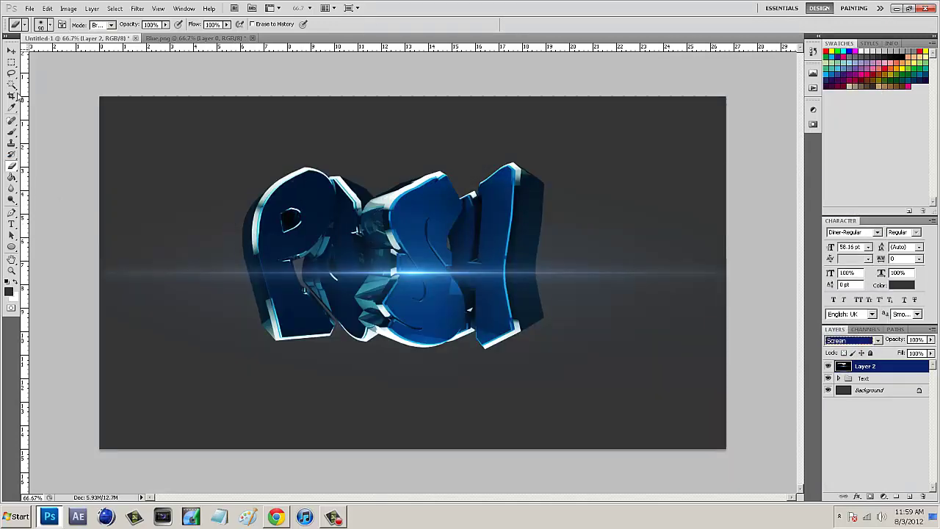
pyautogui.click(12, 51)
pyautogui.moveTo(497, 360); pyautogui.dragTo(500, 256)
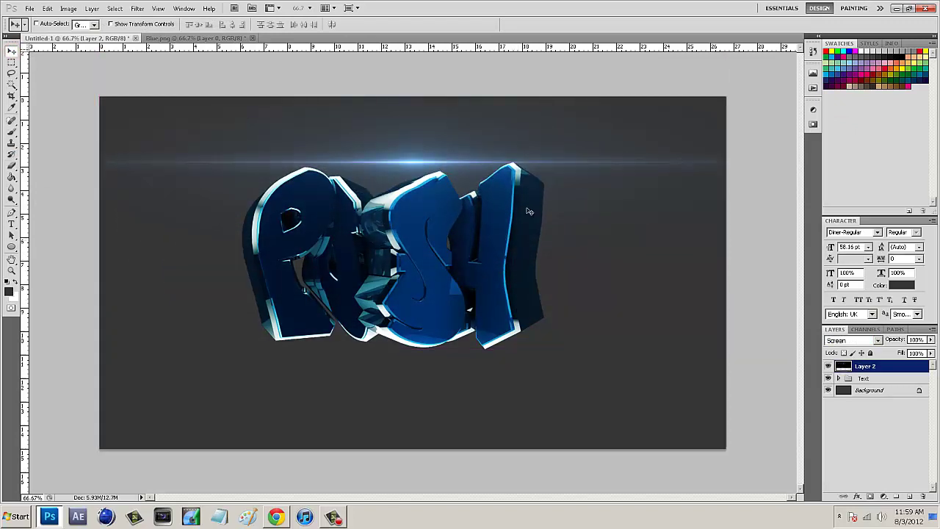
pyautogui.moveTo(501, 163); pyautogui.dragTo(335, 246)
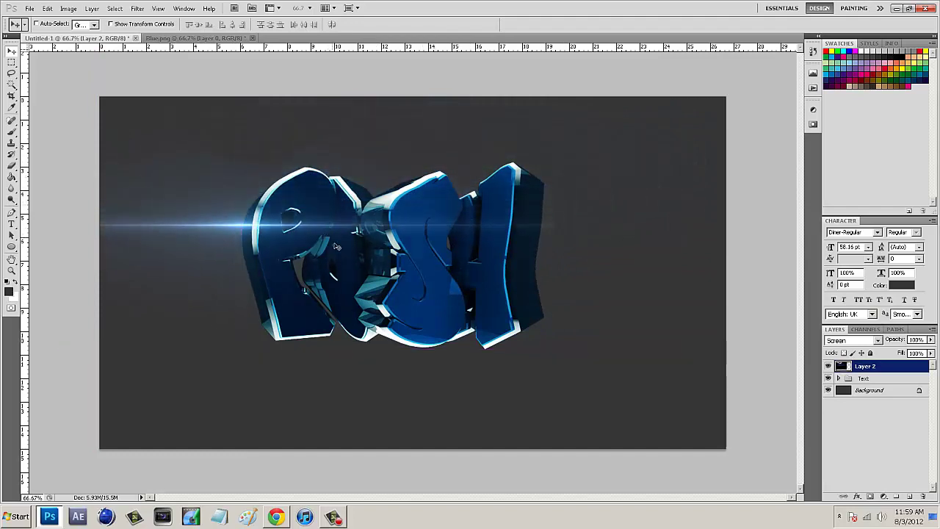
pyautogui.moveTo(387, 303); pyautogui.dragTo(410, 257)
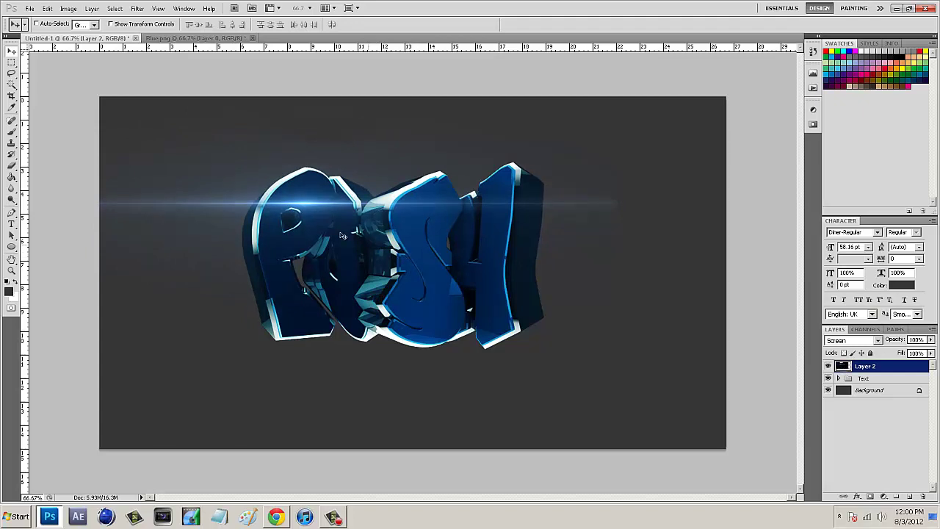
pyautogui.moveTo(332, 228); pyautogui.dragTo(387, 256)
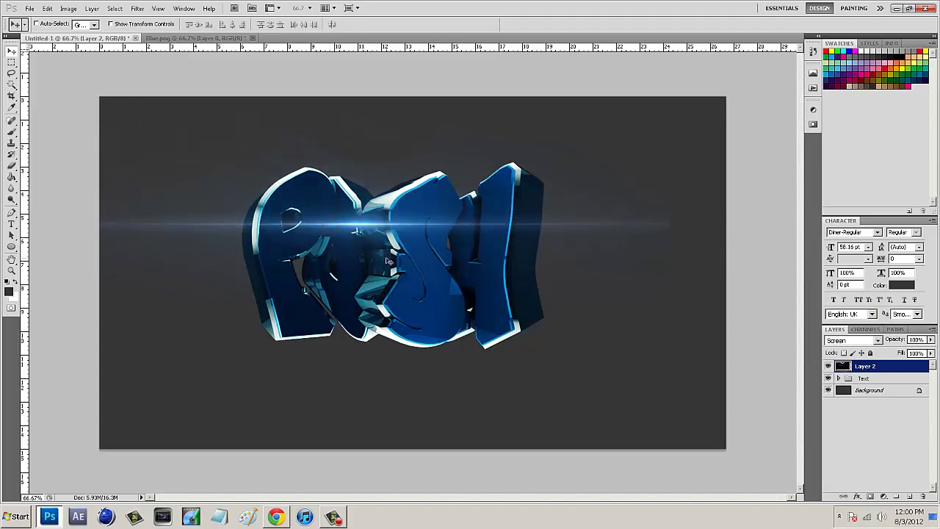
# Step: Duplicate the flare layer with Ctrl+J to brighten the streak, then zoom in
pyautogui.hotkey('ctrl', 'j')
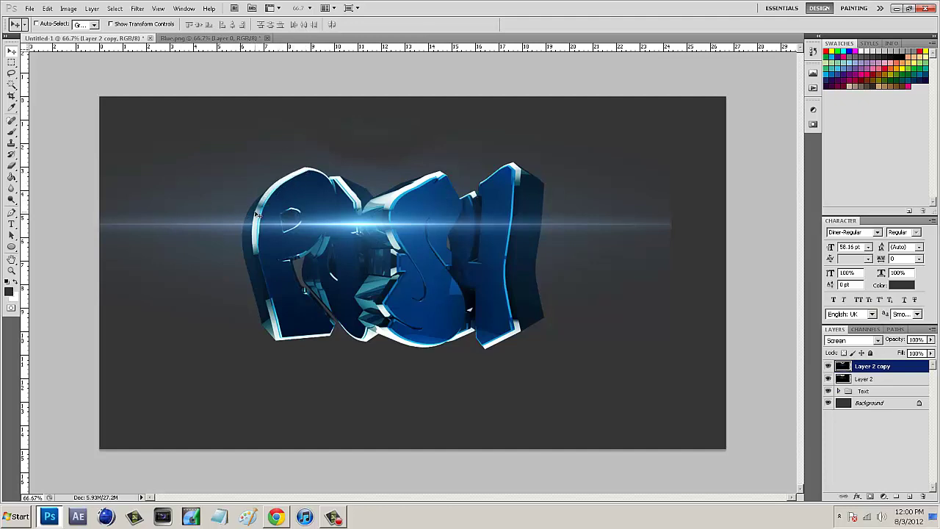
pyautogui.scroll(5, 273, 184)
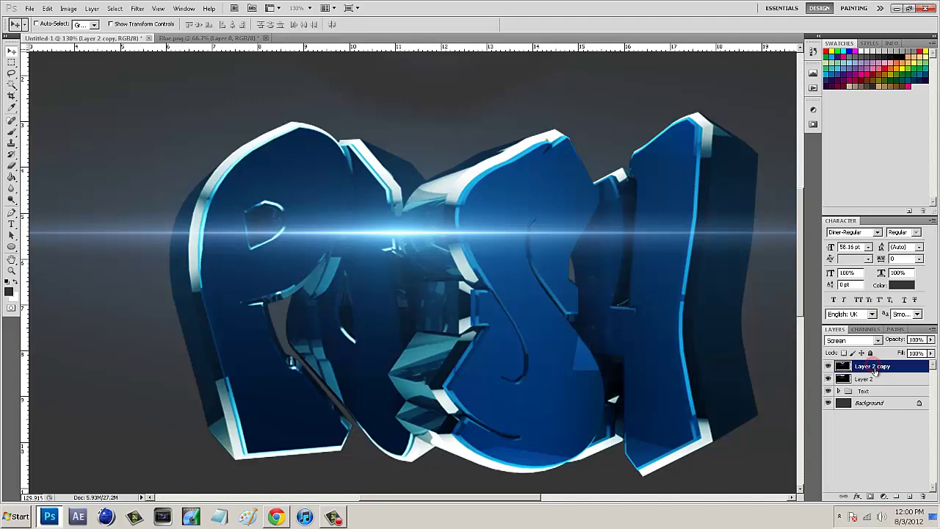
# Step: Merge both flare layers into one and set it to Screen blend mode
pyautogui.keyDown('shift'); pyautogui.click(874, 380); pyautogui.keyUp('shift')
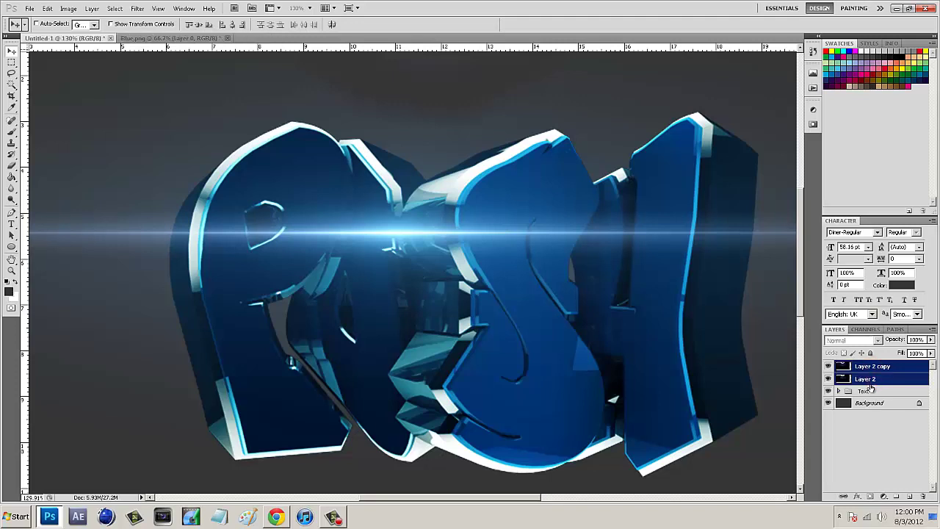
pyautogui.hotkey('ctrl', 'e')
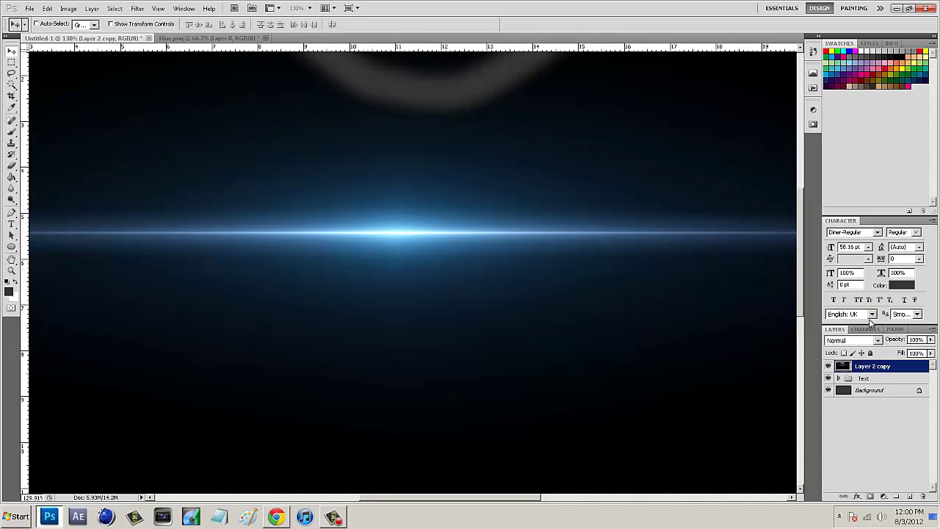
pyautogui.click(852, 341)
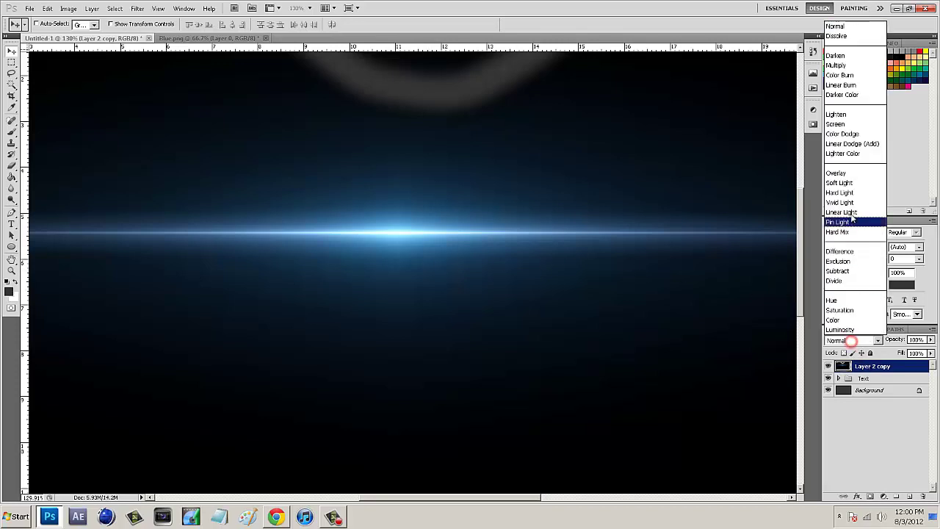
pyautogui.click(838, 124)
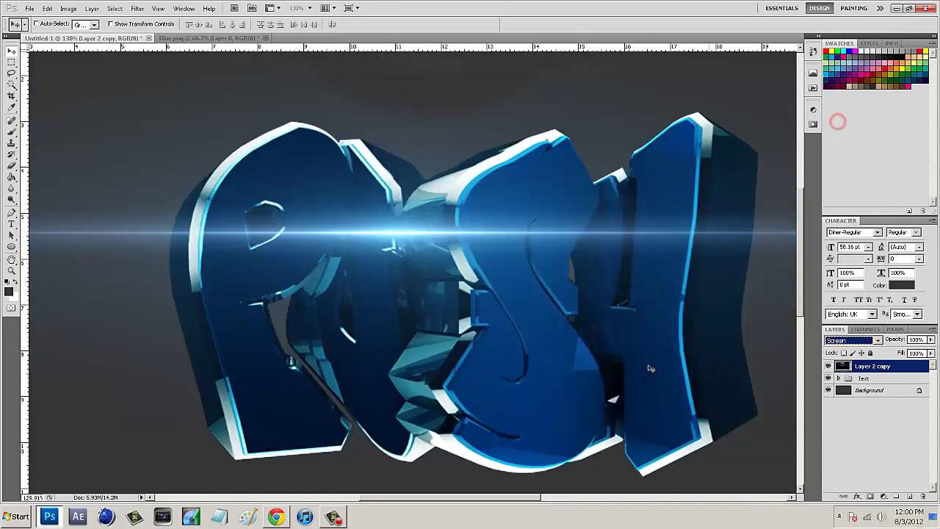
# Step: Move the flare up over the letters' tops and fit the canvas in the window
pyautogui.moveTo(430, 238); pyautogui.dragTo(311, 163)
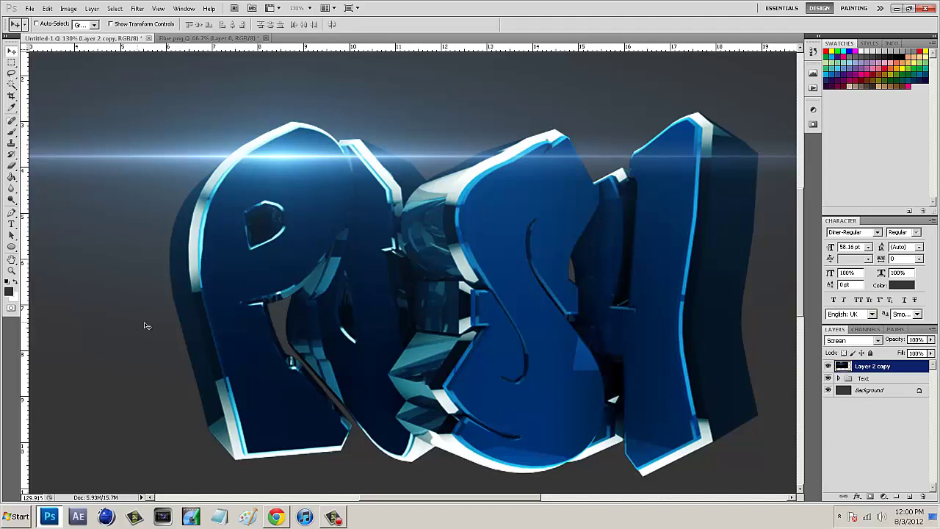
pyautogui.hotkey('ctrl', '0')
pyautogui.press('alt')
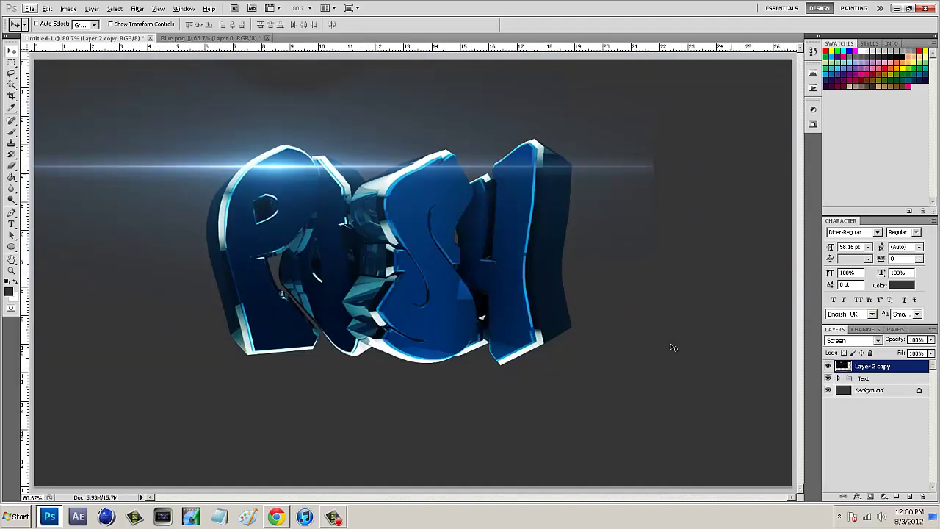
# Step: Rotate the flare about -26°, scale it to about 61%, and place it over the P's top-left
pyautogui.click(513, 228)
pyautogui.hotkey('ctrl', 't')
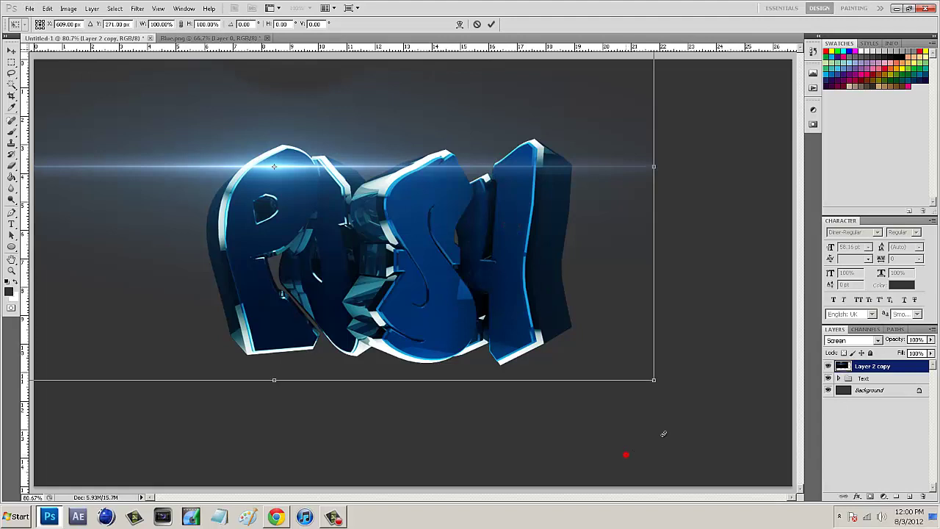
pyautogui.moveTo(663, 434); pyautogui.dragTo(713, 242)
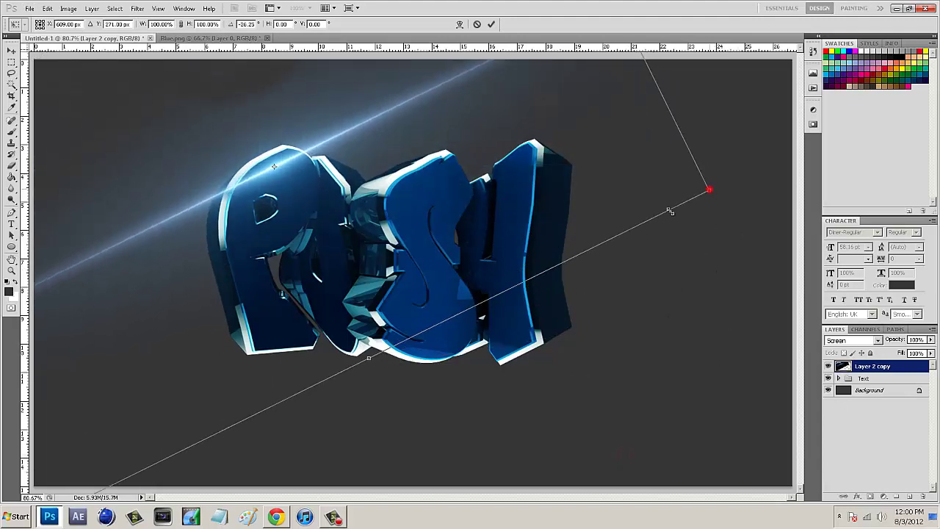
pyautogui.moveTo(670, 211); pyautogui.dragTo(338, 190)
pyautogui.moveTo(228, 180); pyautogui.dragTo(387, 185)
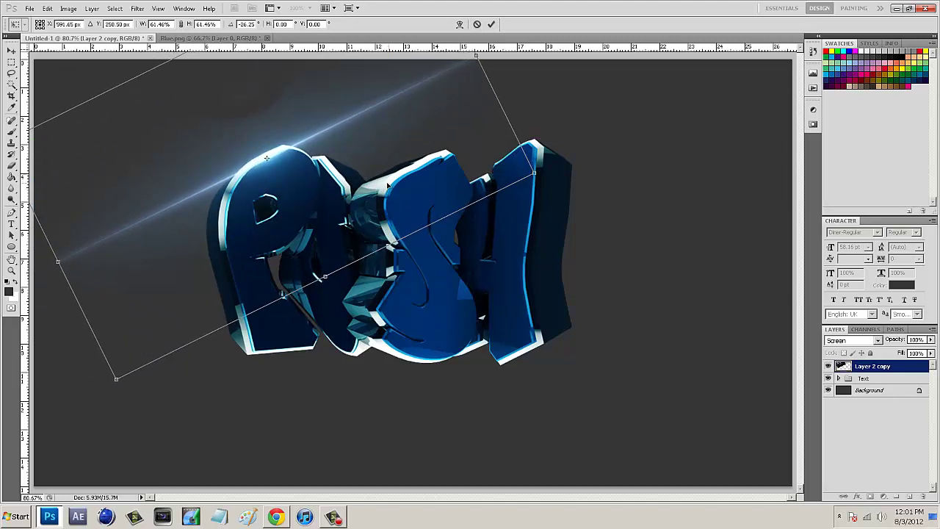
pyautogui.press('Return')
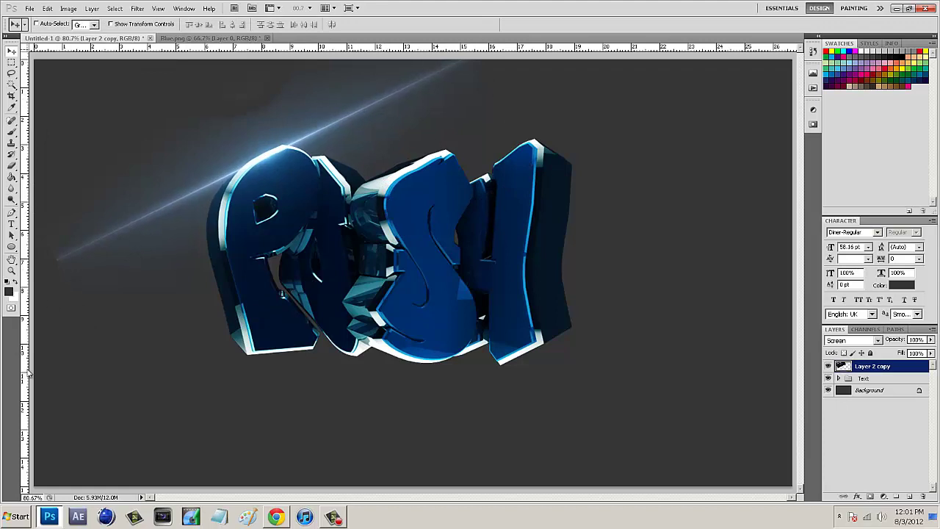
# Step: Erase the left and right ends of the streak with a 250 px eraser
pyautogui.click(11, 166)
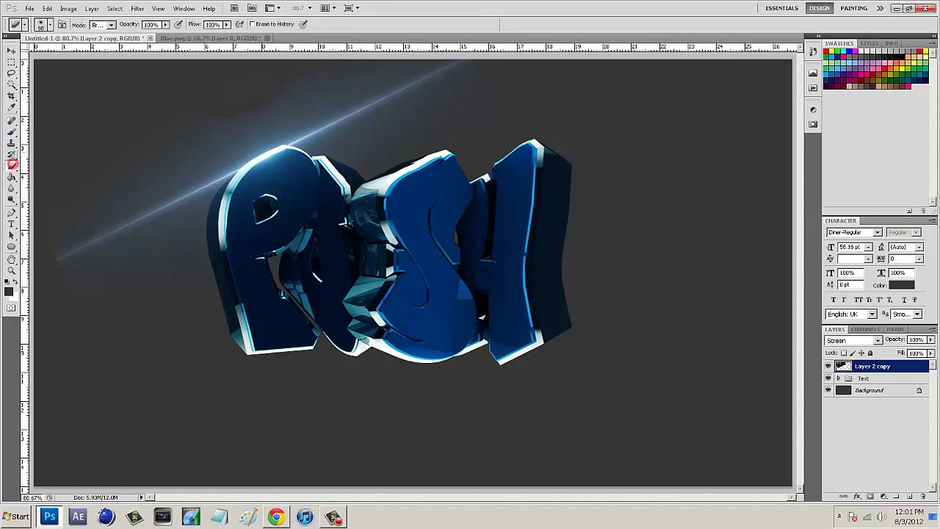
pyautogui.click(50, 25)
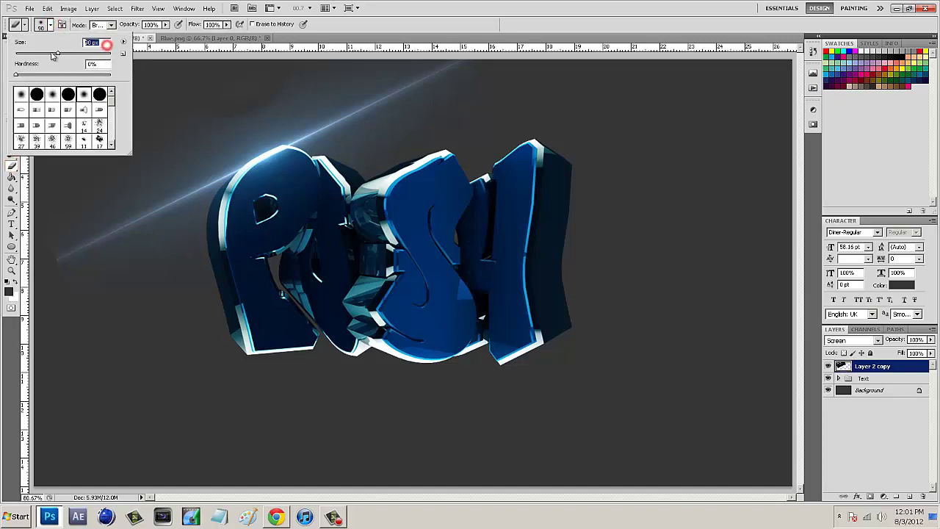
pyautogui.write('0')
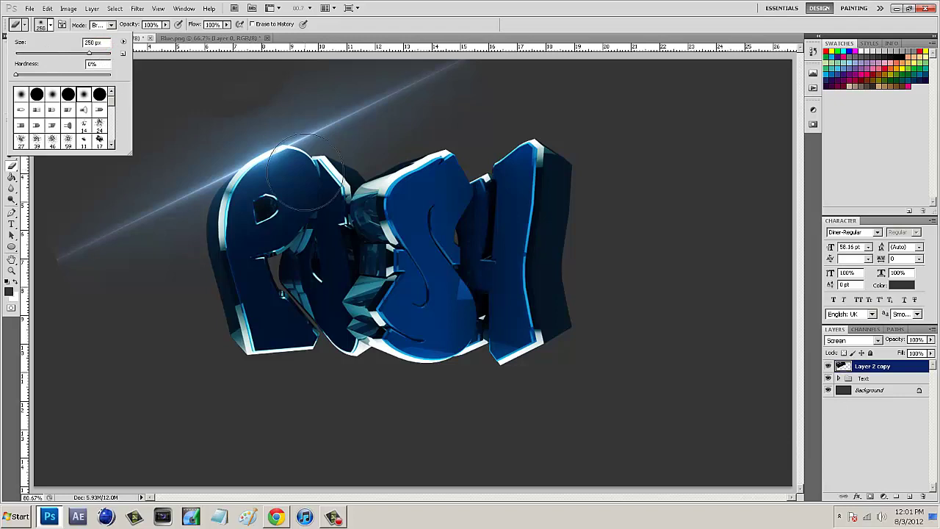
pyautogui.press('Return')
pyautogui.moveTo(78, 331)
pyautogui.mouseDown()
pyautogui.moveTo(61, 295)
pyautogui.moveTo(45, 301)
pyautogui.moveTo(31, 262)
pyautogui.moveTo(21, 281)
pyautogui.moveTo(25, 171)
pyautogui.moveTo(74, 119)
pyautogui.mouseUp()
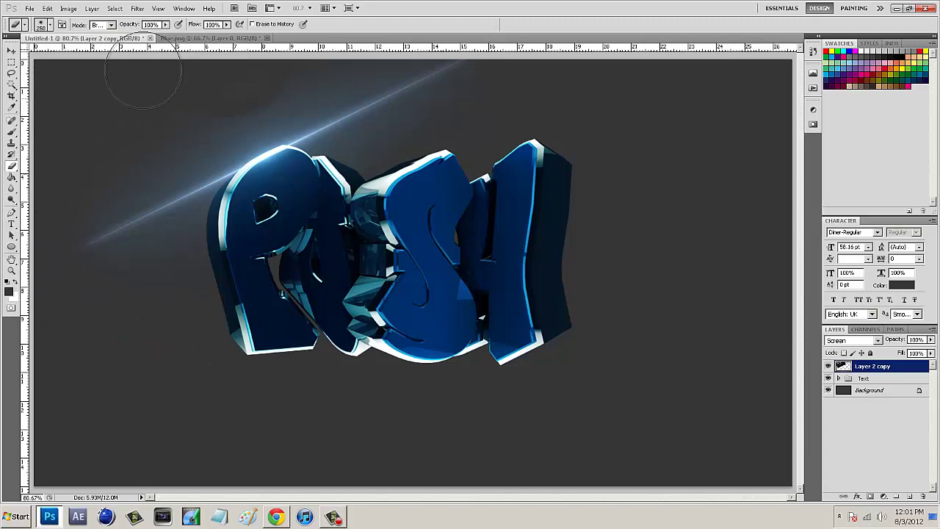
pyautogui.moveTo(457, 48)
pyautogui.mouseDown()
pyautogui.moveTo(481, 90)
pyautogui.moveTo(487, 68)
pyautogui.moveTo(440, 91)
pyautogui.mouseUp()
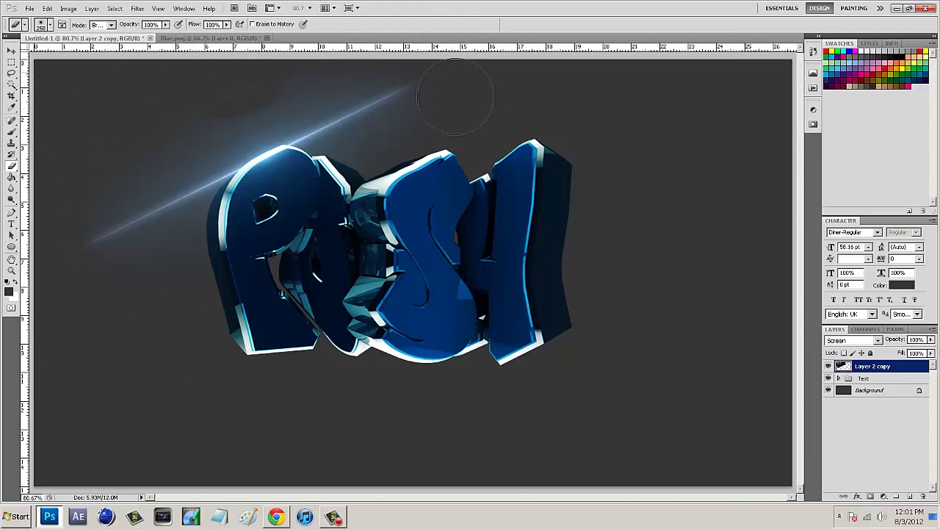
# Step: Erase more of the streak near the P with a 500 px eraser
pyautogui.click(50, 25)
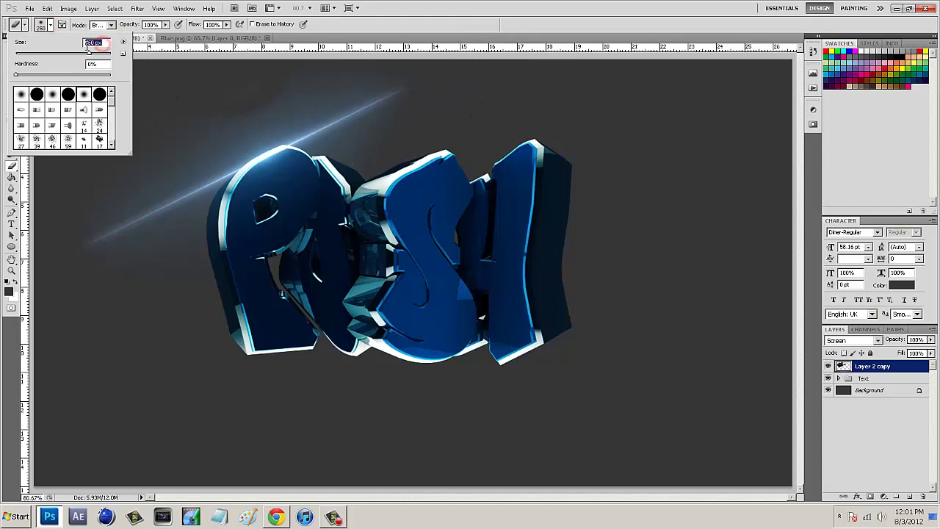
pyautogui.write('5')
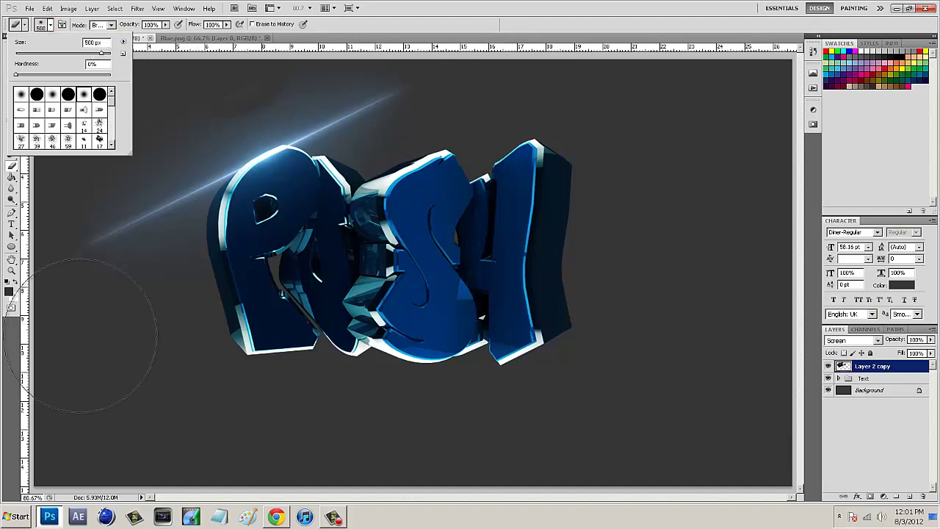
pyautogui.press('Return')
pyautogui.moveTo(136, 318)
pyautogui.mouseDown()
pyautogui.moveTo(147, 266)
pyautogui.moveTo(173, 253)
pyautogui.moveTo(186, 267)
pyautogui.moveTo(210, 66)
pyautogui.moveTo(312, 46)
pyautogui.moveTo(377, 52)
pyautogui.moveTo(492, 123)
pyautogui.moveTo(470, 188)
pyautogui.moveTo(458, 189)
pyautogui.moveTo(463, 168)
pyautogui.moveTo(430, 99)
pyautogui.moveTo(262, 115)
pyautogui.moveTo(249, 152)
pyautogui.moveTo(346, 41)
pyautogui.moveTo(310, 32)
pyautogui.moveTo(367, 42)
pyautogui.moveTo(158, 227)
pyautogui.moveTo(199, 235)
pyautogui.moveTo(184, 249)
pyautogui.moveTo(187, 210)
pyautogui.moveTo(191, 247)
pyautogui.moveTo(157, 248)
pyautogui.mouseUp()
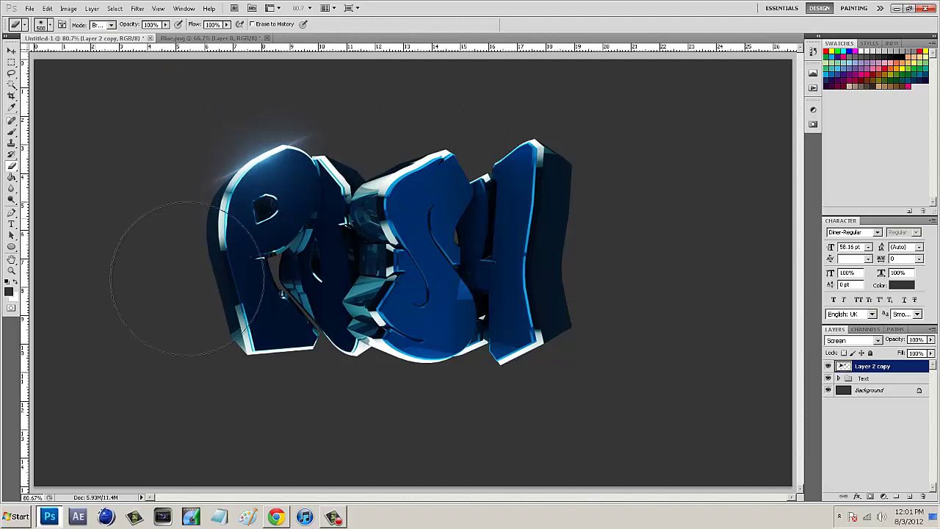
# Step: Adjust the eraser size, erase part of the glow above the P, then undo that stroke
pyautogui.click(52, 25)
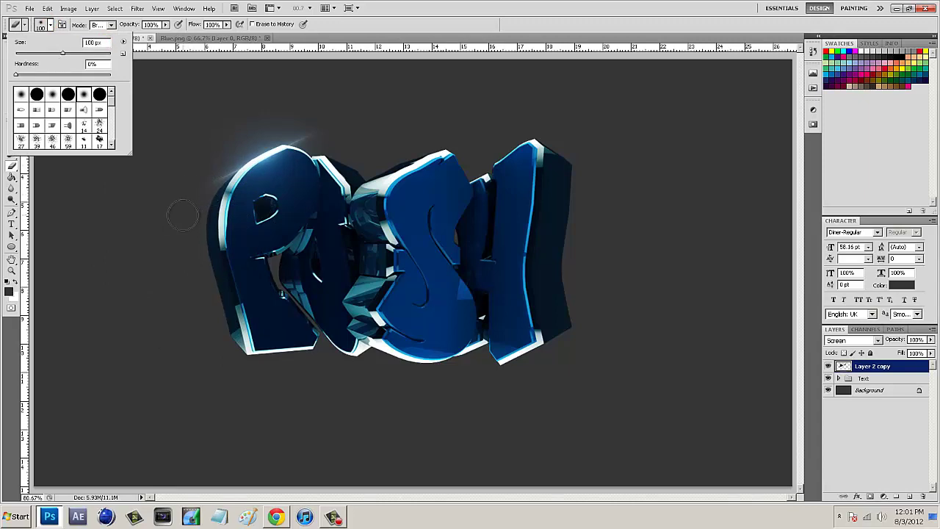
pyautogui.scroll(4, 186, 205)
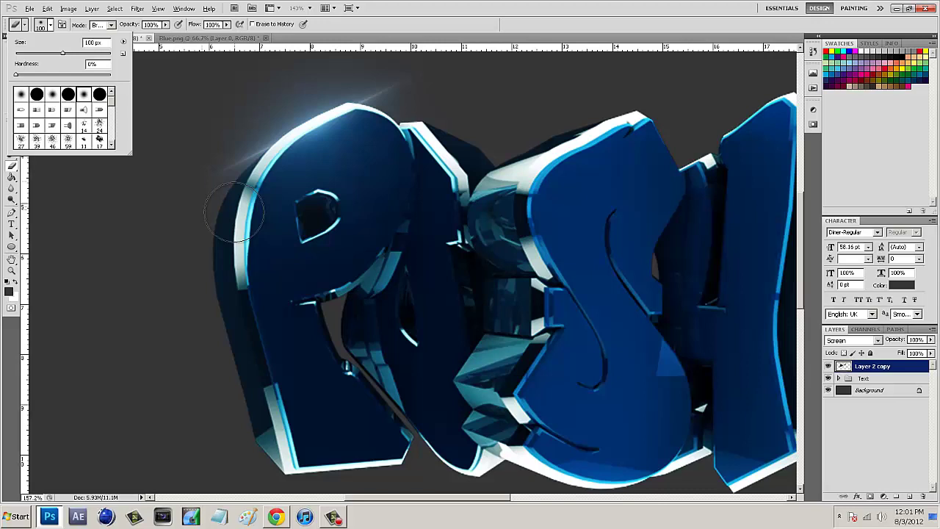
pyautogui.scroll(3, 235, 215)
pyautogui.click(179, 254)
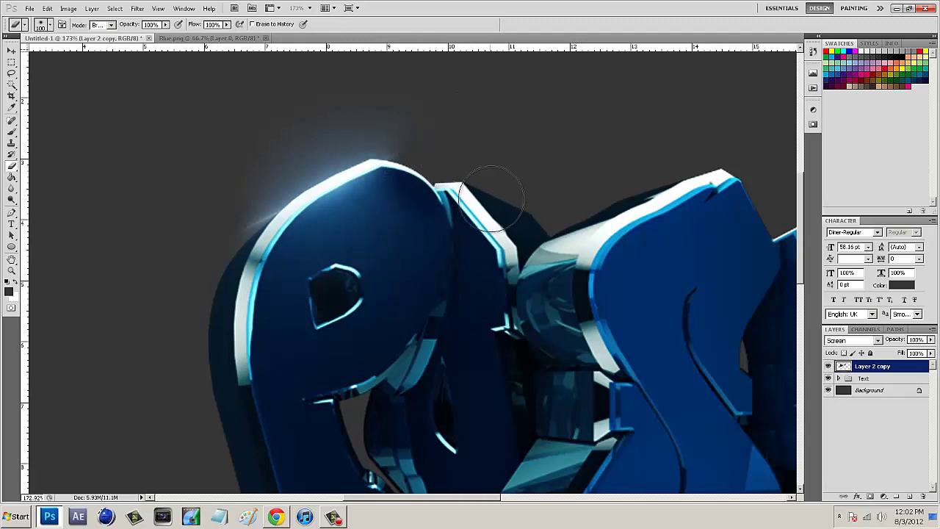
pyautogui.click(409, 153)
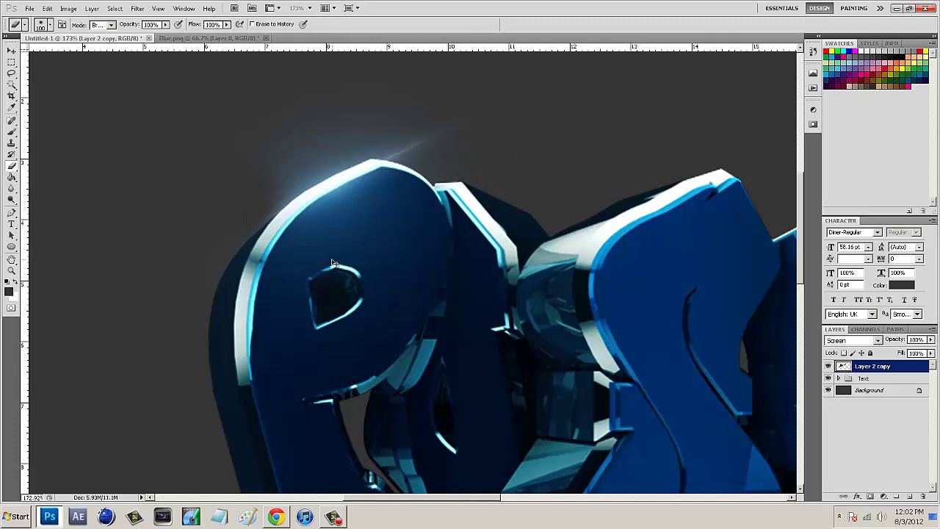
pyautogui.hotkey('ctrl', 'z')
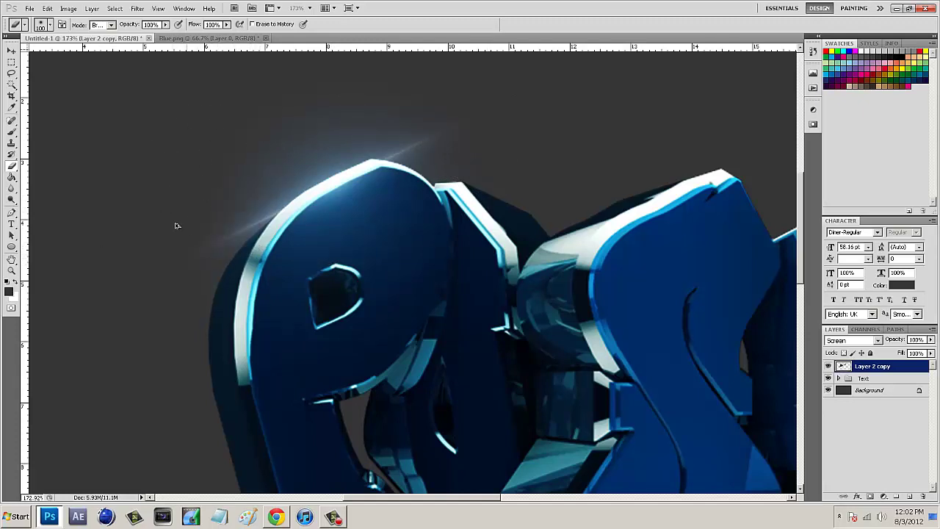
# Step: Zoom in on the P and erase the glow's left side and streak tips with a 50 px eraser
pyautogui.click(12, 272)
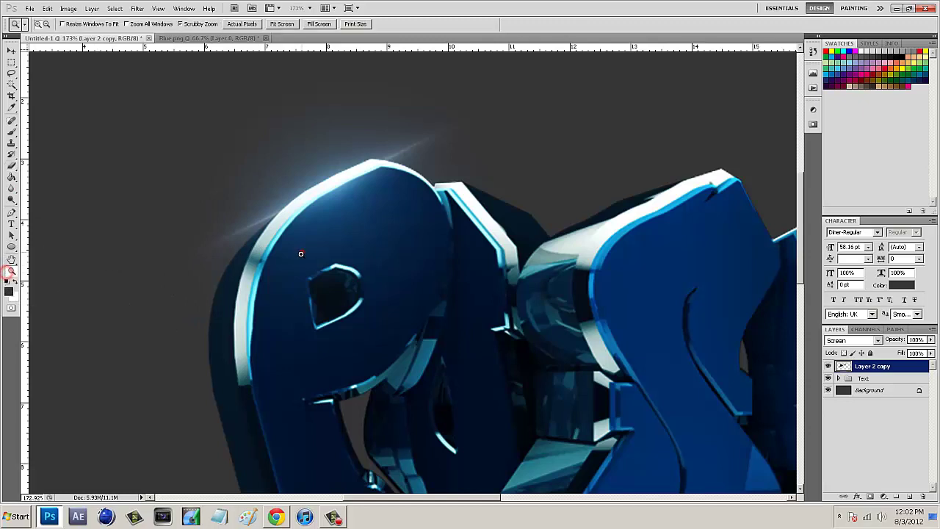
pyautogui.moveTo(302, 252); pyautogui.dragTo(311, 263)
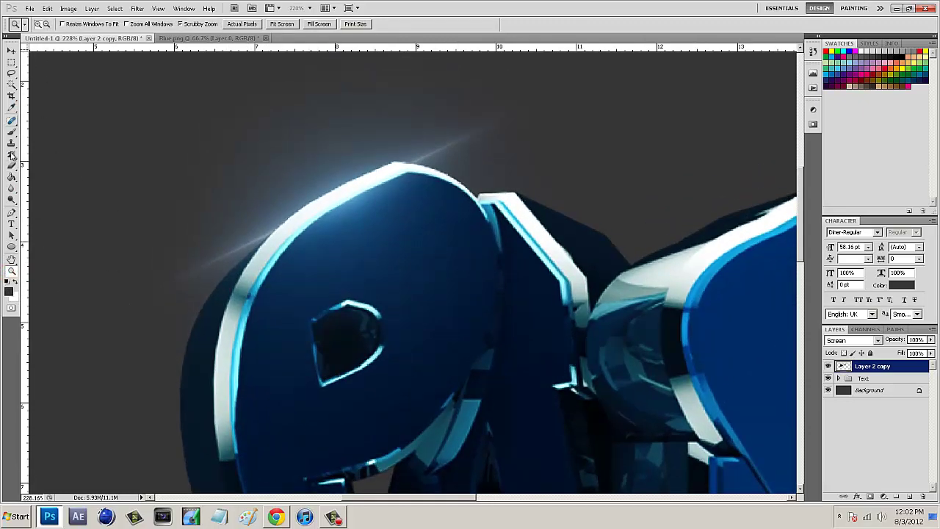
pyautogui.click(12, 166)
pyautogui.click(46, 25)
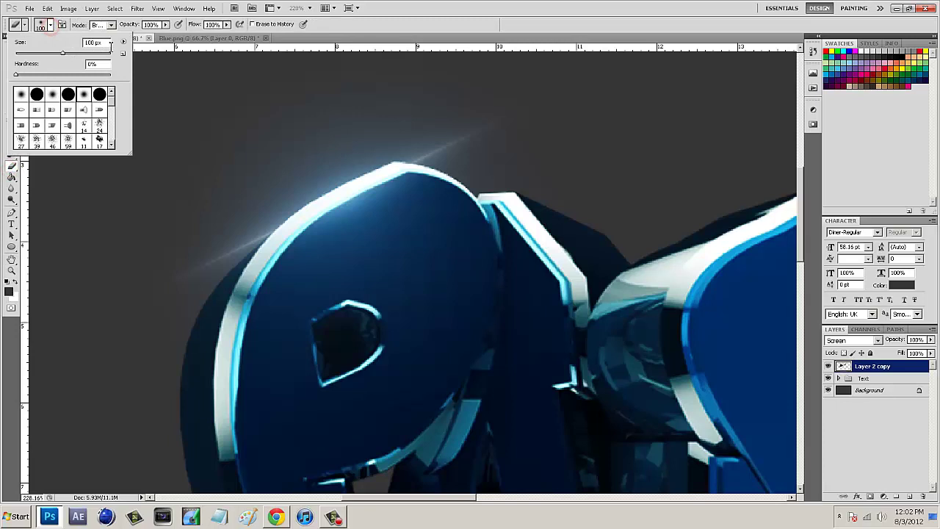
pyautogui.moveTo(45, 53); pyautogui.dragTo(39, 52)
pyautogui.moveTo(248, 222)
pyautogui.mouseDown()
pyautogui.moveTo(122, 299)
pyautogui.moveTo(230, 238)
pyautogui.moveTo(221, 248)
pyautogui.moveTo(245, 222)
pyautogui.moveTo(222, 242)
pyautogui.moveTo(206, 210)
pyautogui.mouseUp()
pyautogui.moveTo(316, 77); pyautogui.dragTo(511, 119)
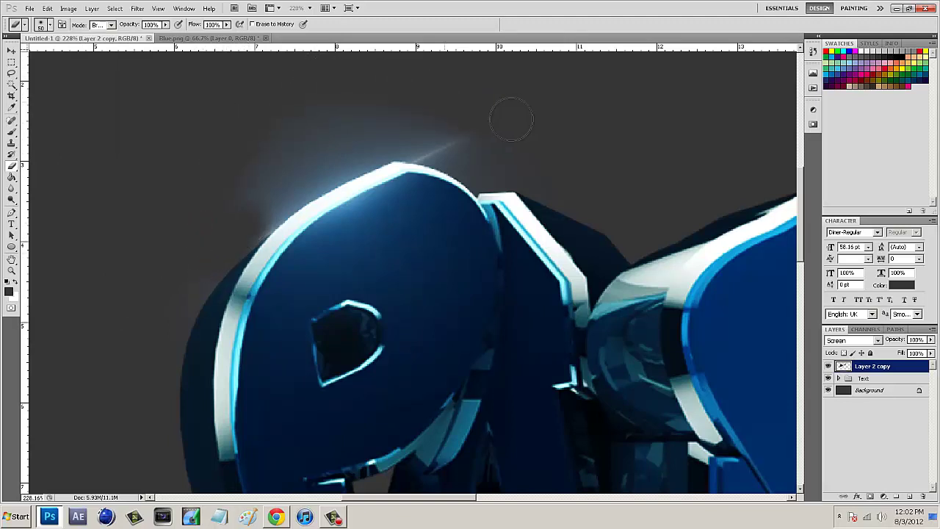
pyautogui.moveTo(428, 144)
pyautogui.mouseDown()
pyautogui.moveTo(456, 149)
pyautogui.moveTo(423, 138)
pyautogui.mouseUp()
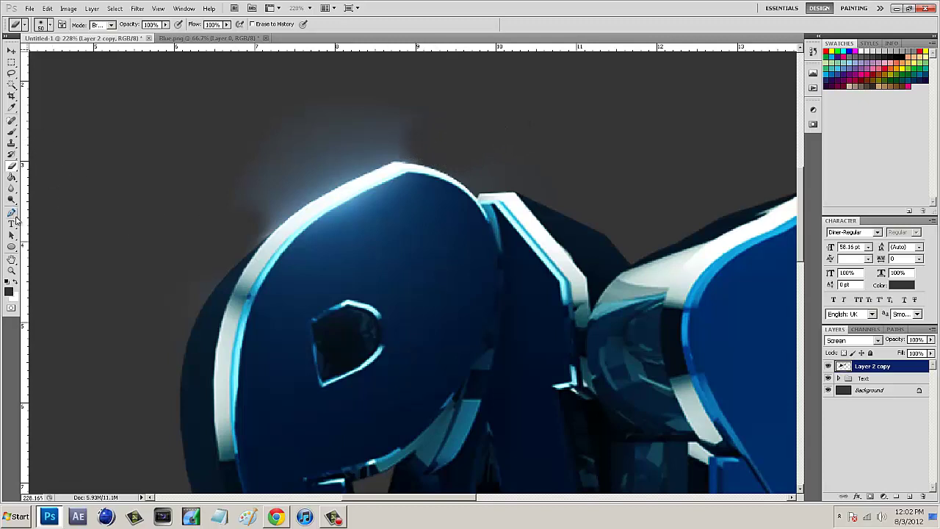
# Step: Zoom out and paint light over the tops of the letters with a 300 px brush
pyautogui.click(52, 24)
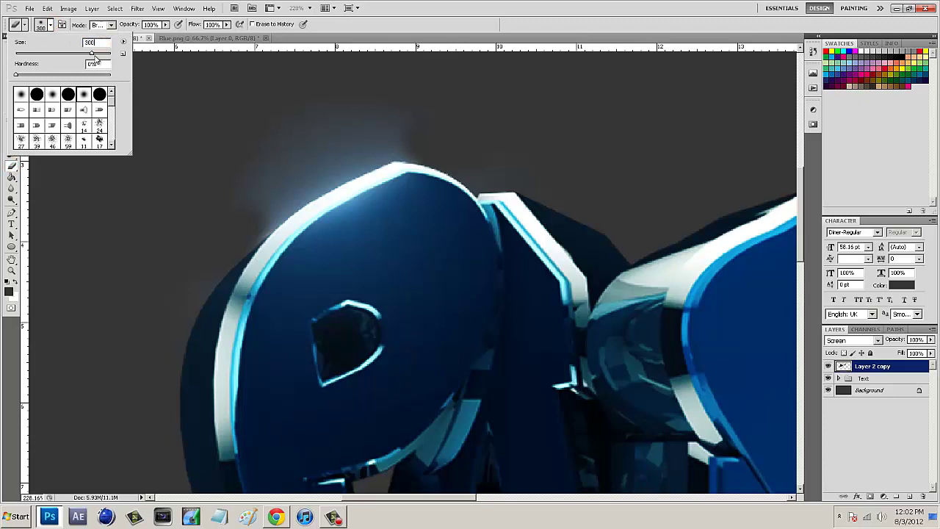
pyautogui.moveTo(94, 59); pyautogui.dragTo(94, 58)
pyautogui.click(12, 270)
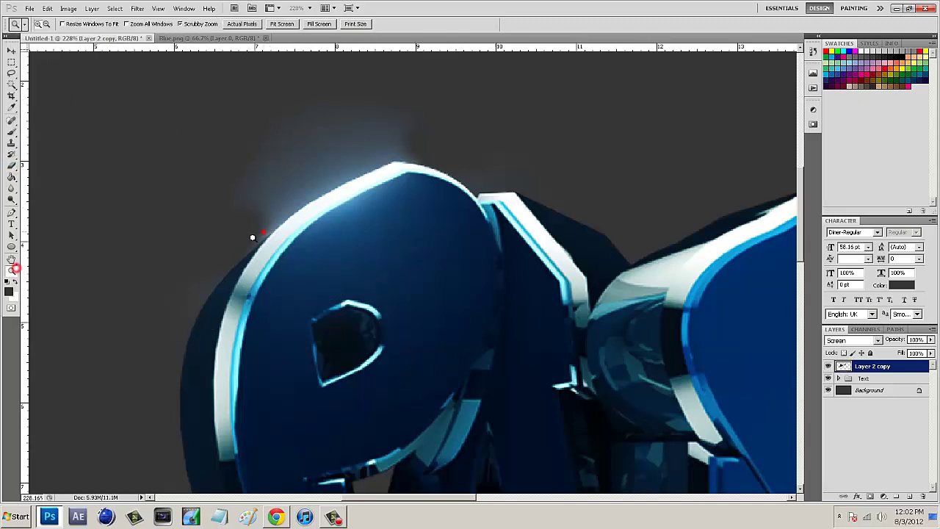
pyautogui.moveTo(252, 237); pyautogui.dragTo(233, 245)
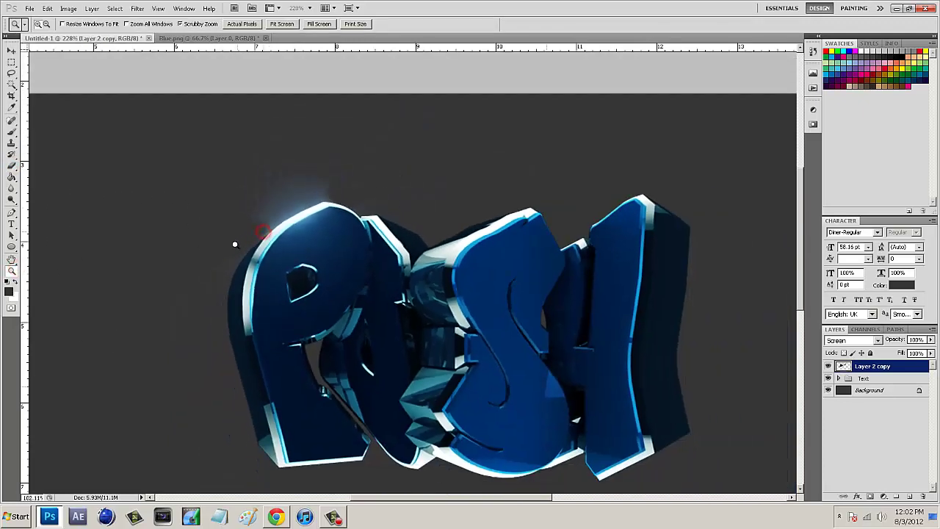
pyautogui.click(12, 168)
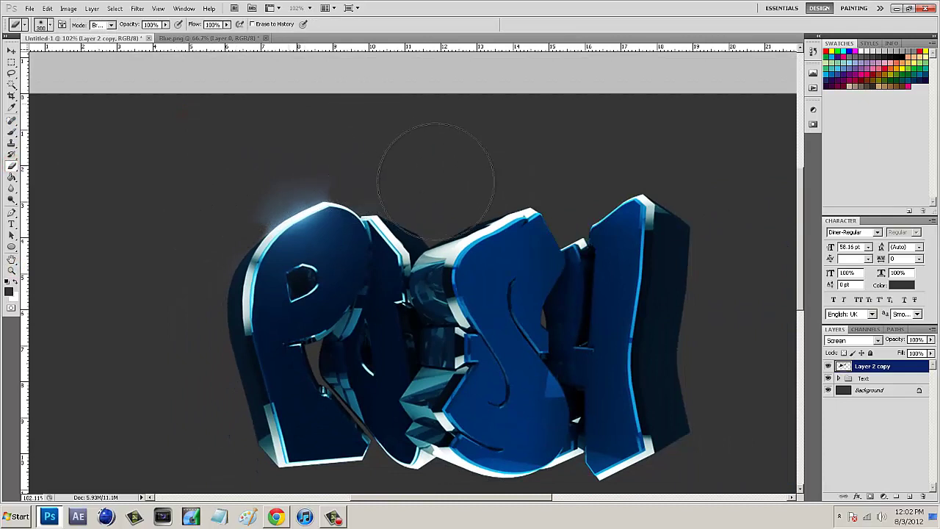
pyautogui.moveTo(436, 180)
pyautogui.mouseDown()
pyautogui.moveTo(431, 168)
pyautogui.moveTo(451, 178)
pyautogui.moveTo(399, 163)
pyautogui.moveTo(303, 190)
pyautogui.moveTo(262, 186)
pyautogui.moveTo(220, 242)
pyautogui.moveTo(270, 226)
pyautogui.moveTo(298, 175)
pyautogui.moveTo(371, 169)
pyautogui.moveTo(407, 197)
pyautogui.mouseUp()
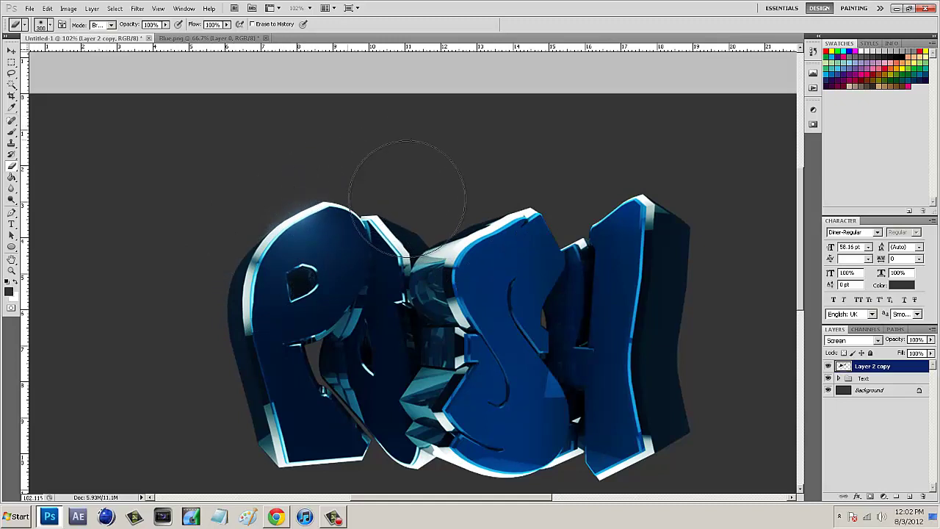
# Step: Fit the whole image in the window
pyautogui.click(11, 269)
pyautogui.rightClick(286, 181)
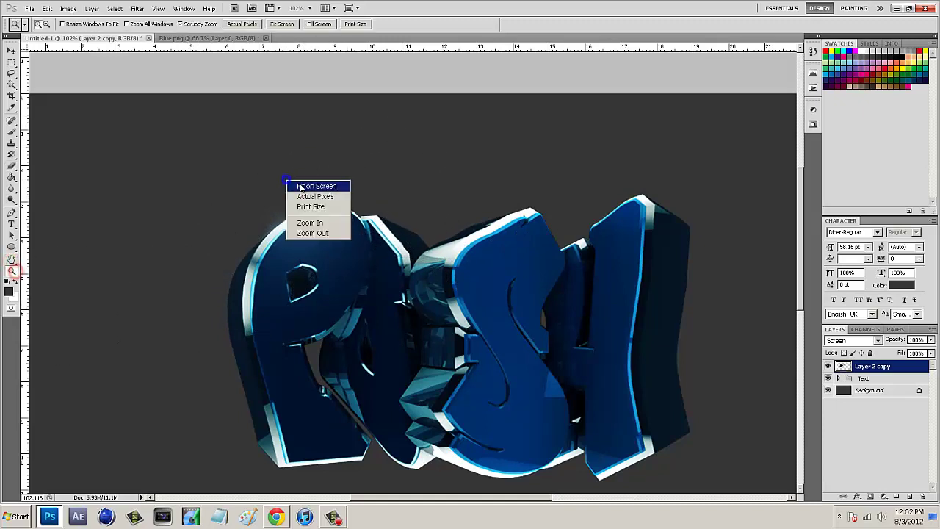
pyautogui.click(305, 185)
# Step: Duplicate the glow layer and move the copy to the base of the H
pyautogui.click(11, 50)
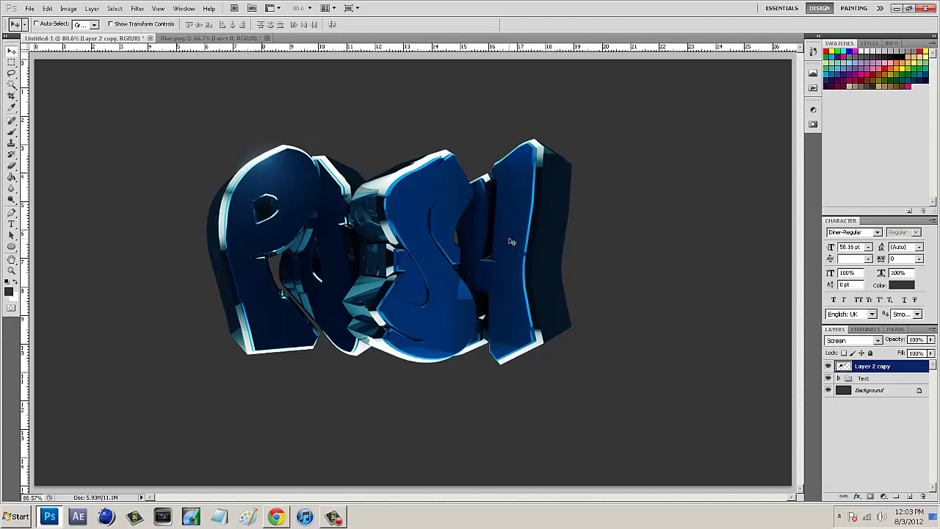
pyautogui.hotkey('ctrl', 'j')
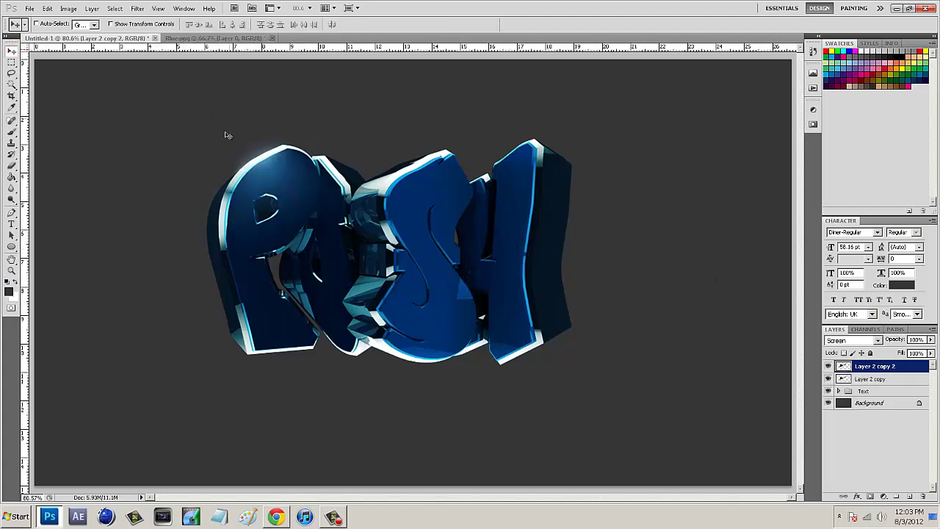
pyautogui.moveTo(270, 160); pyautogui.dragTo(528, 355)
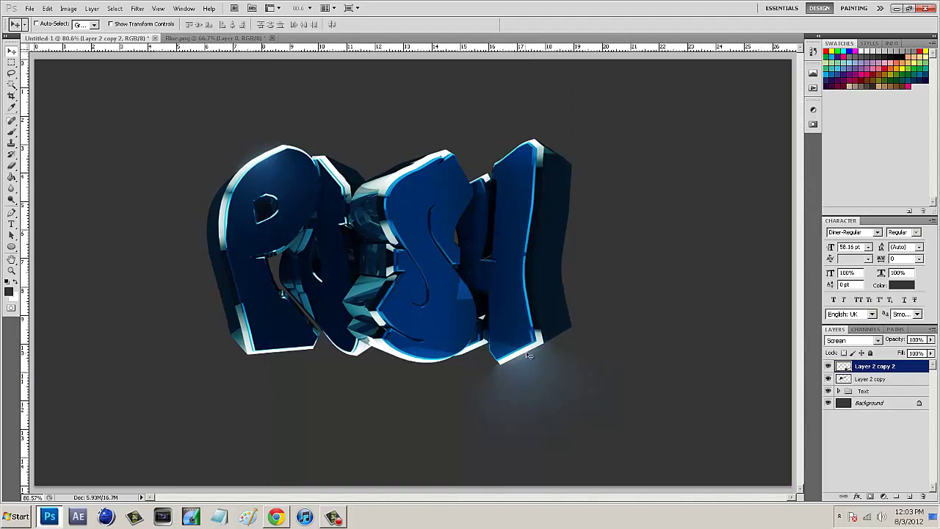
pyautogui.moveTo(548, 316); pyautogui.dragTo(571, 362)
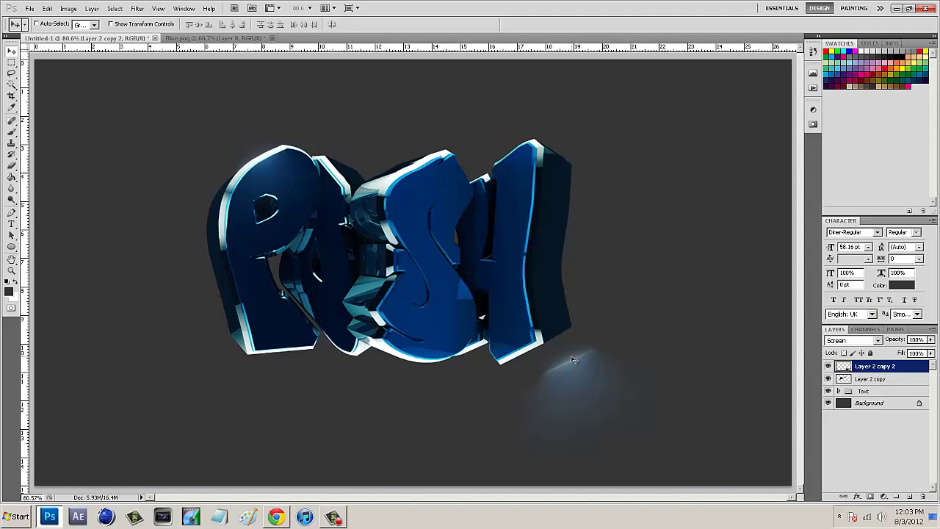
# Step: Rotate the H glow copy about 174° into an angled streak, then duplicate it again
pyautogui.hotkey('ctrl', 't')
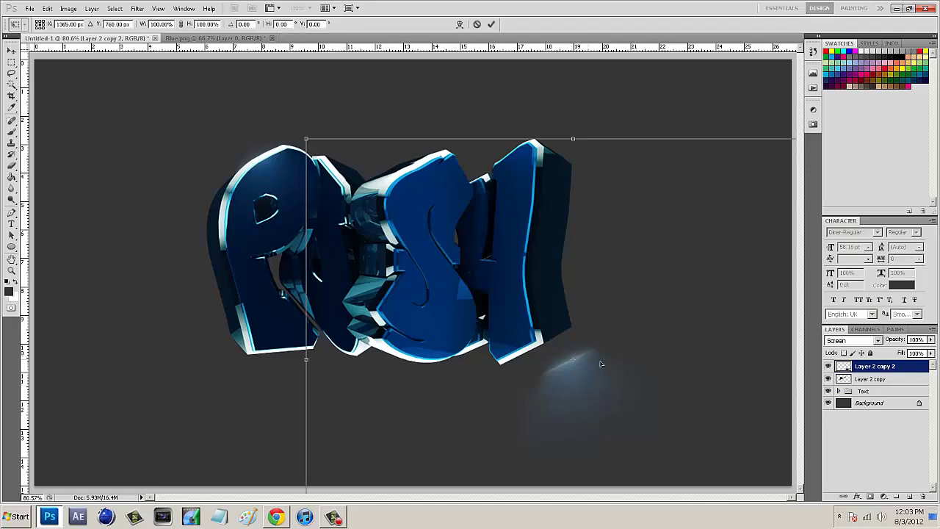
pyautogui.moveTo(332, 171); pyautogui.dragTo(664, 430)
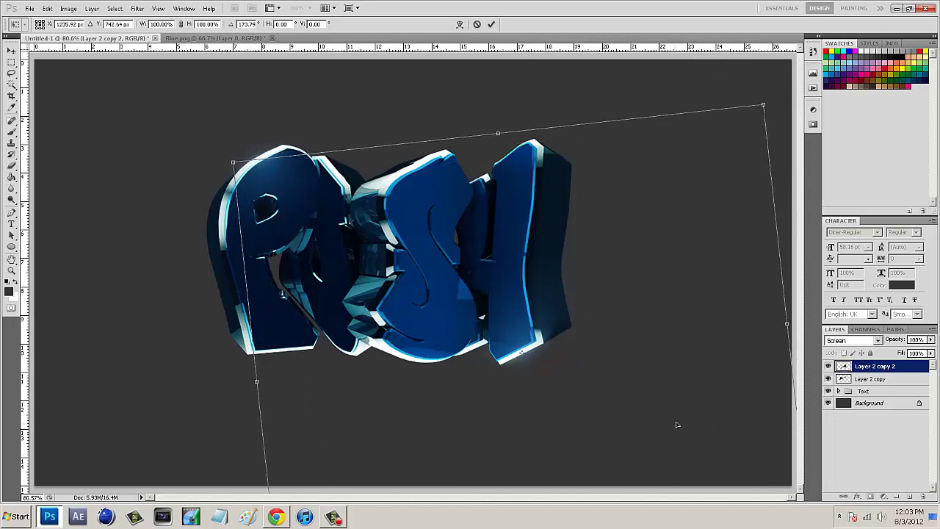
pyautogui.press('Return')
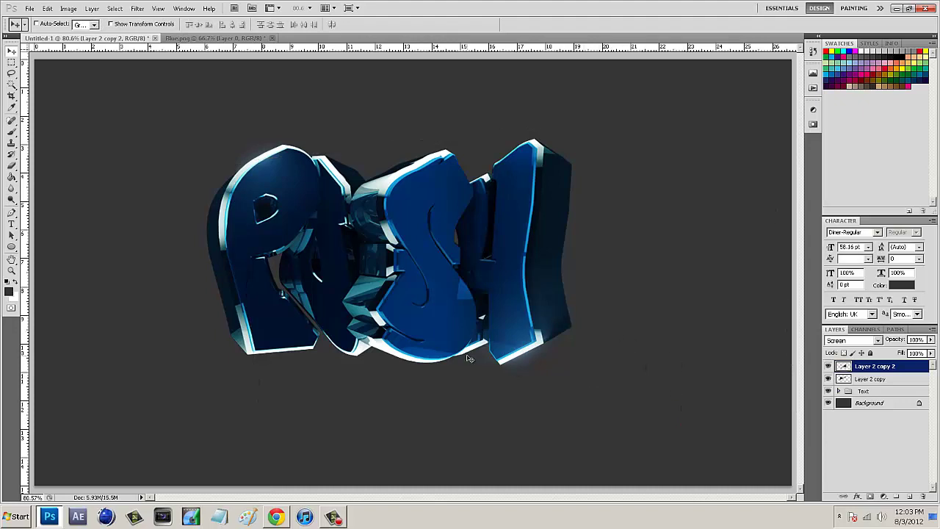
pyautogui.hotkey('ctrl', 'j')
# Step: Place the new glow copy on the S and rotate it into a tilted streak along its lower edge
pyautogui.moveTo(469, 358); pyautogui.dragTo(538, 352)
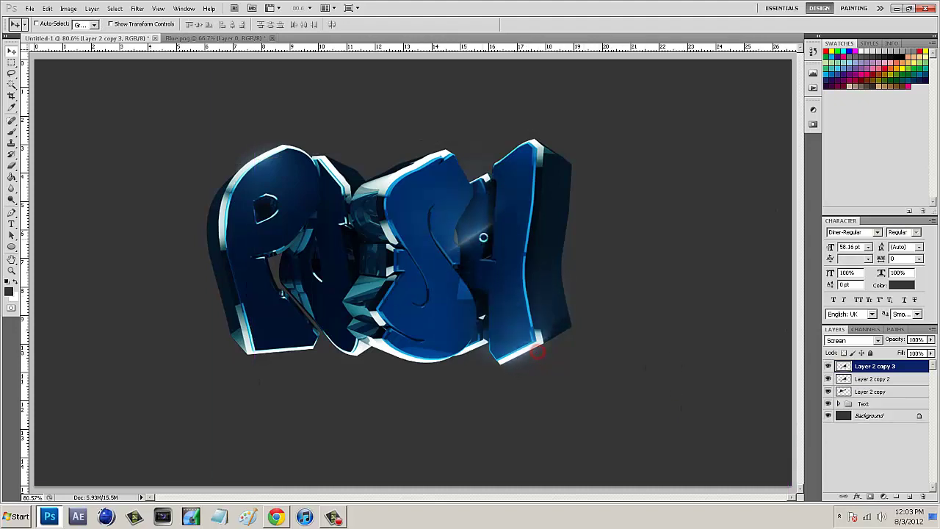
pyautogui.hotkey('ctrl', 't')
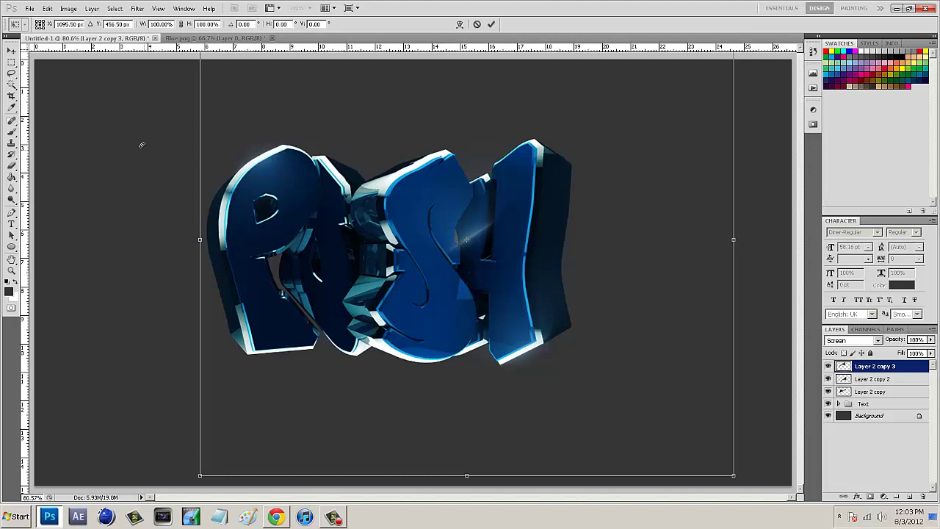
pyautogui.moveTo(140, 144); pyautogui.dragTo(588, 299)
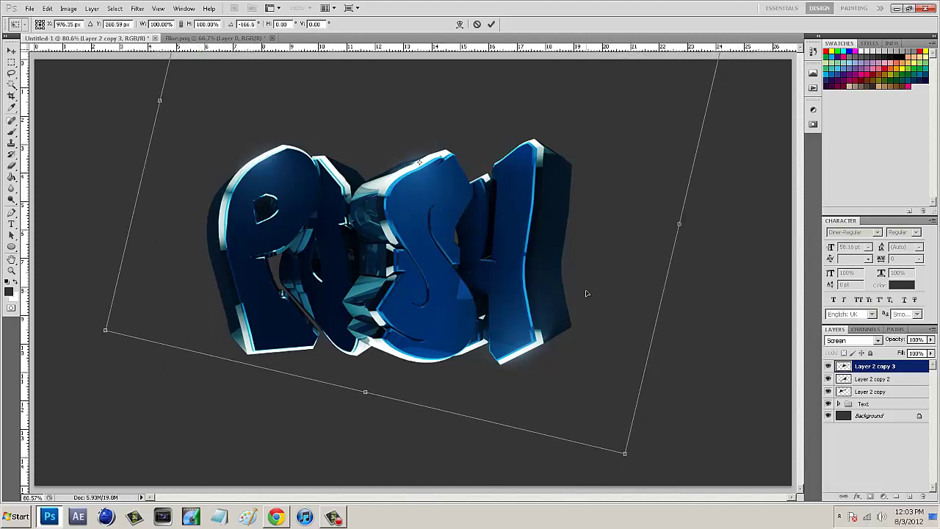
pyautogui.press('Return')
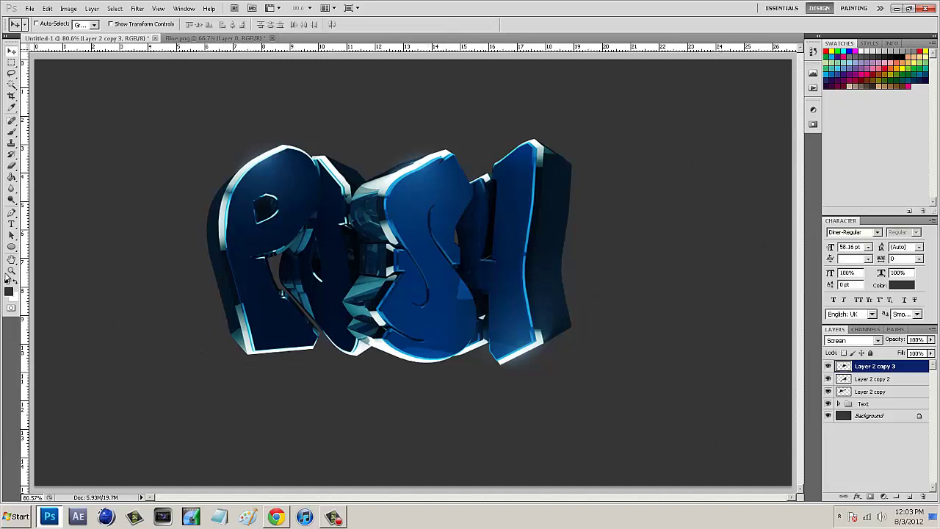
# Step: Fit the whole image in the window, then minimize and restore Photoshop
pyautogui.click(10, 271)
pyautogui.keyDown('alt'); pyautogui.click(348, 236); pyautogui.keyUp('alt')
pyautogui.rightClick(356, 234)
pyautogui.click(365, 240)
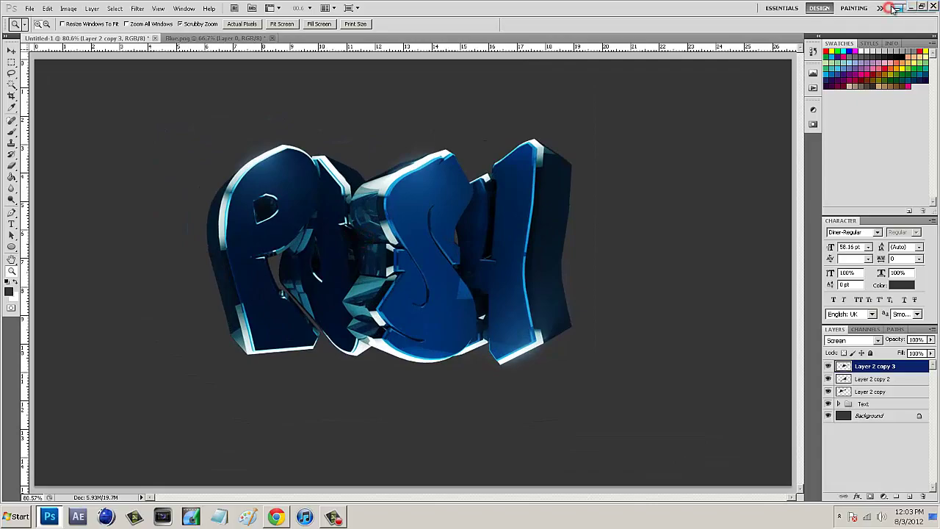
pyautogui.click(896, 8)
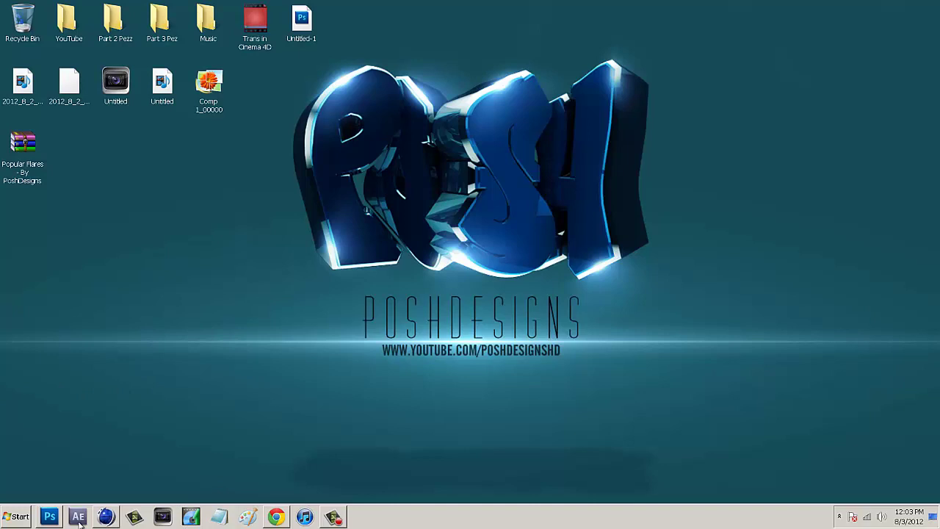
pyautogui.click(50, 518)
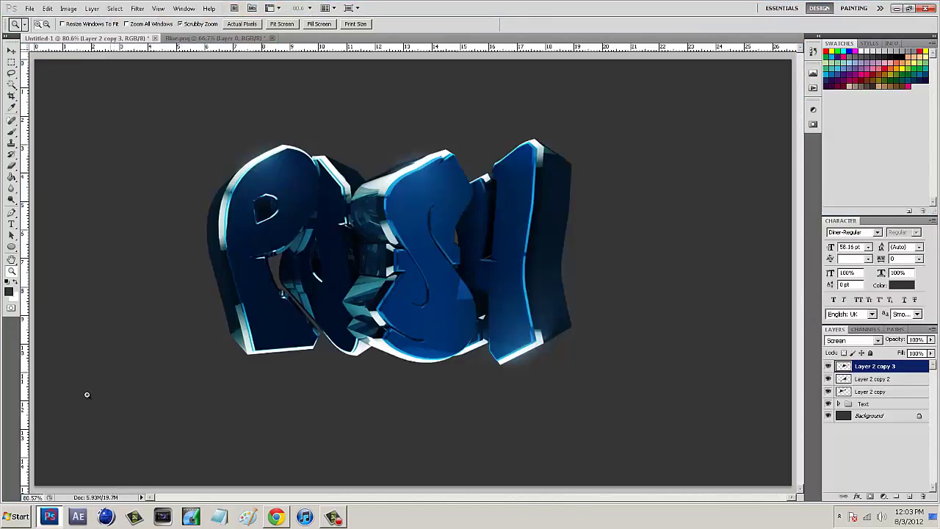
# Step: Drag the Blue.png flare into the POSH document as Layer 2 and raise it higher on the canvas
pyautogui.click(178, 37)
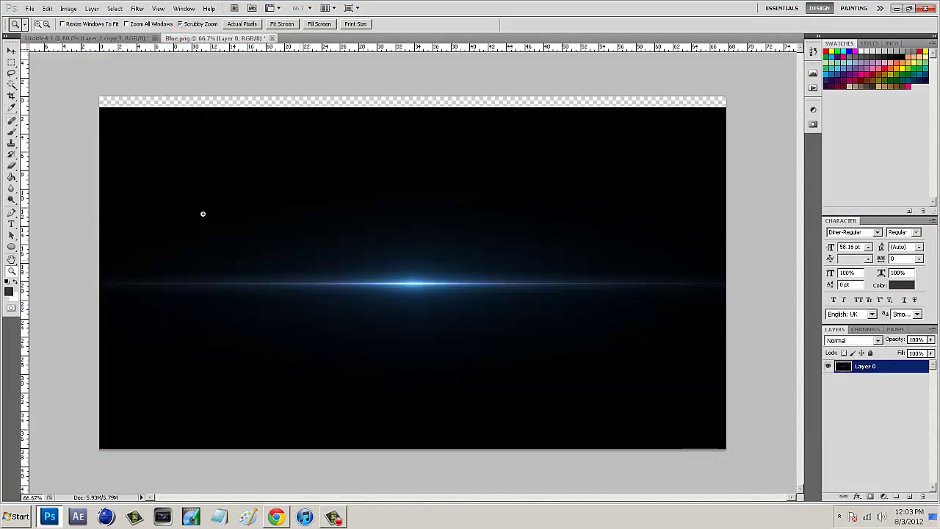
pyautogui.click(11, 48)
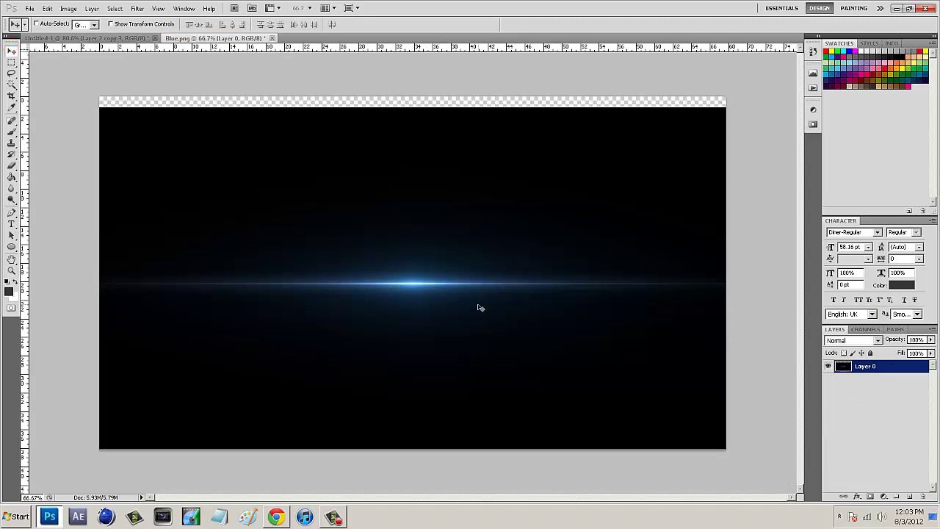
pyautogui.moveTo(479, 307)
pyautogui.mouseDown()
pyautogui.moveTo(195, 55)
pyautogui.moveTo(131, 42)
pyautogui.moveTo(505, 250)
pyautogui.moveTo(498, 224)
pyautogui.moveTo(523, 311)
pyautogui.moveTo(522, 369)
pyautogui.moveTo(507, 365)
pyautogui.mouseUp()
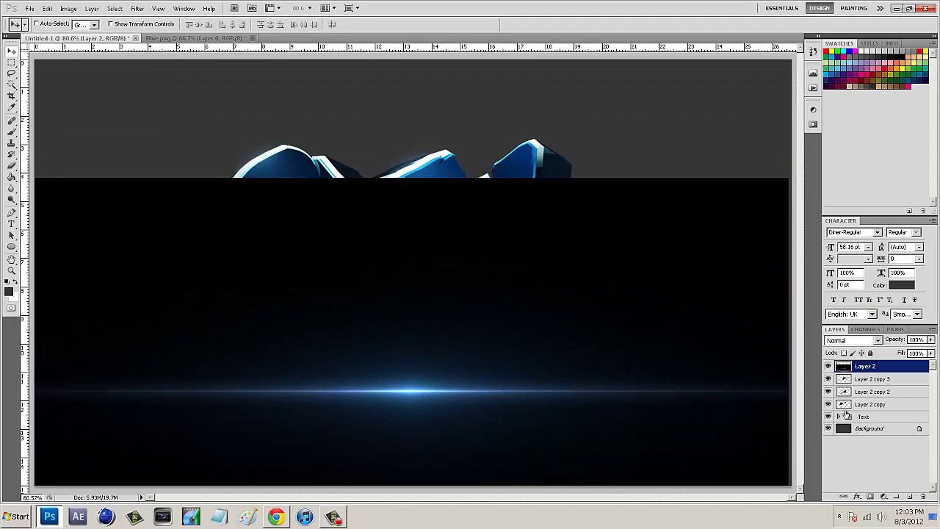
pyautogui.moveTo(515, 397)
pyautogui.mouseDown()
pyautogui.moveTo(519, 377)
pyautogui.moveTo(500, 346)
pyautogui.moveTo(518, 345)
pyautogui.mouseUp()
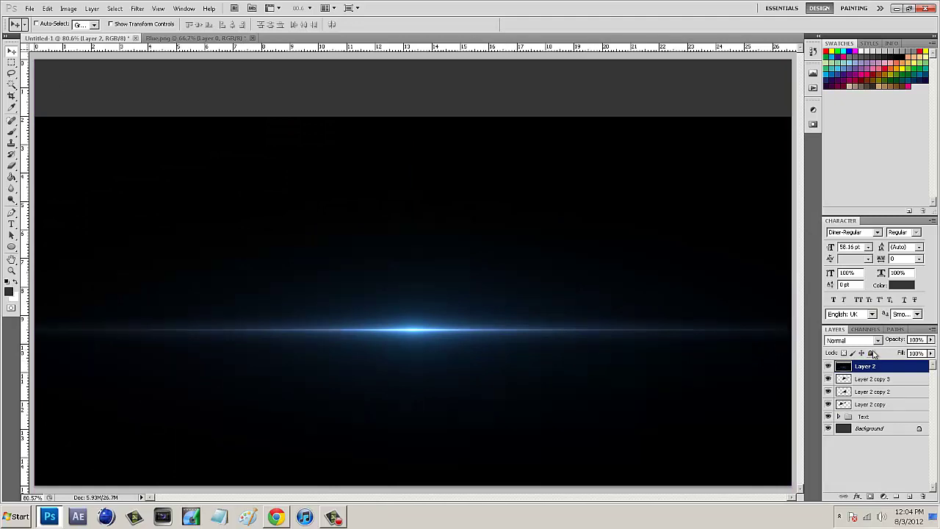
# Step: Set Layer 2 to Screen blending and place the blue streak just under the POSH text
pyautogui.click(870, 340)
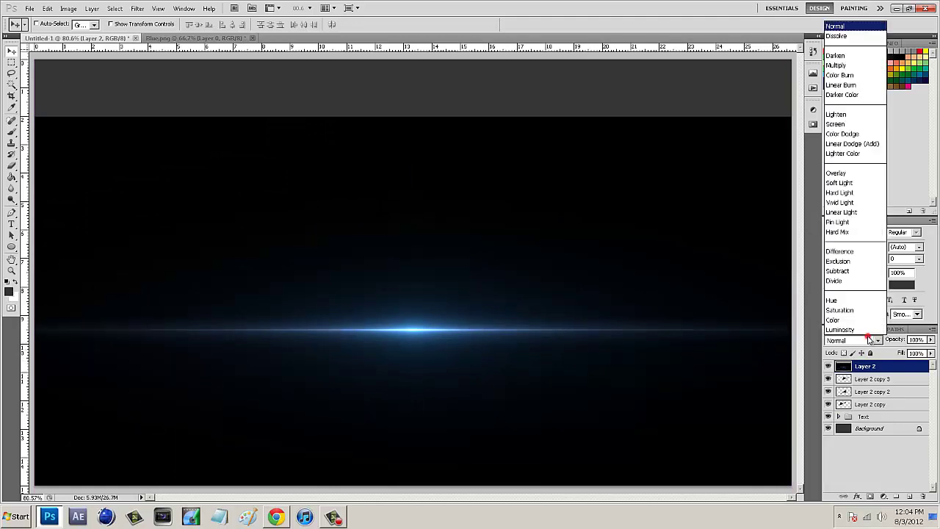
pyautogui.click(870, 125)
pyautogui.moveTo(512, 325)
pyautogui.mouseDown()
pyautogui.moveTo(495, 336)
pyautogui.moveTo(494, 406)
pyautogui.mouseUp()
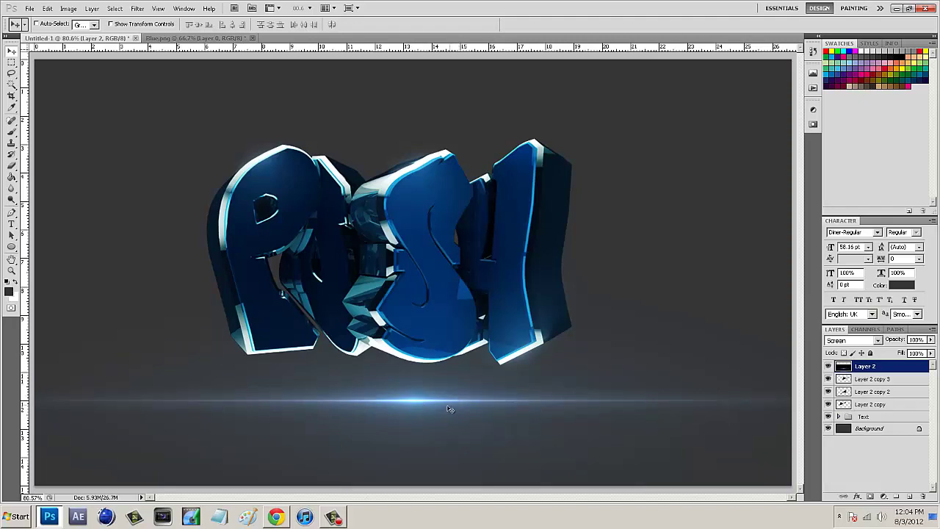
pyautogui.moveTo(412, 398); pyautogui.dragTo(413, 364)
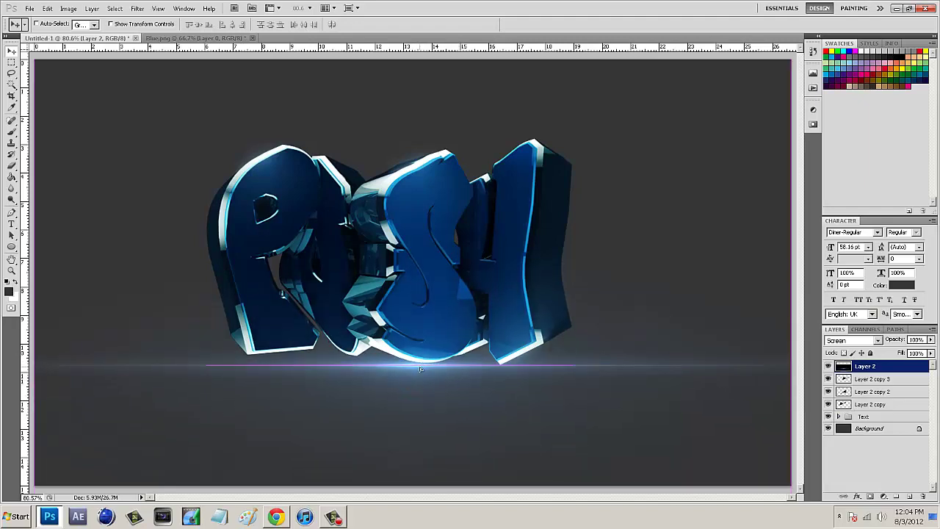
# Step: Move Layer 2 to just above Background and fine-tune the streak along the letters' base
pyautogui.moveTo(875, 371); pyautogui.dragTo(858, 428)
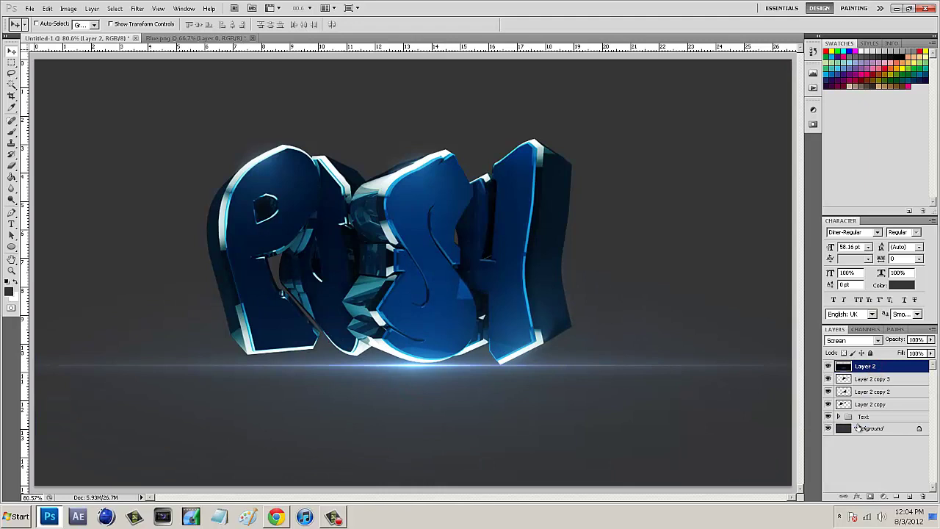
pyautogui.moveTo(526, 377); pyautogui.dragTo(536, 360)
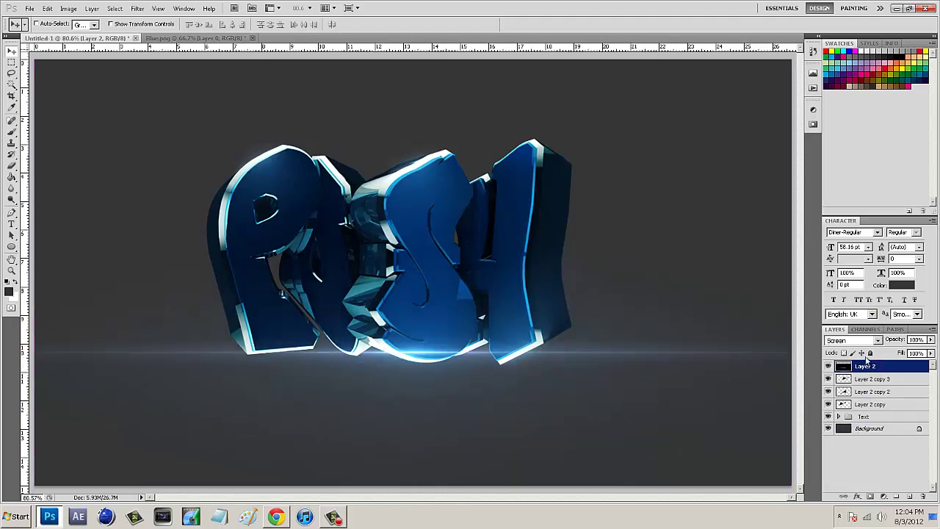
pyautogui.moveTo(863, 371); pyautogui.dragTo(860, 424)
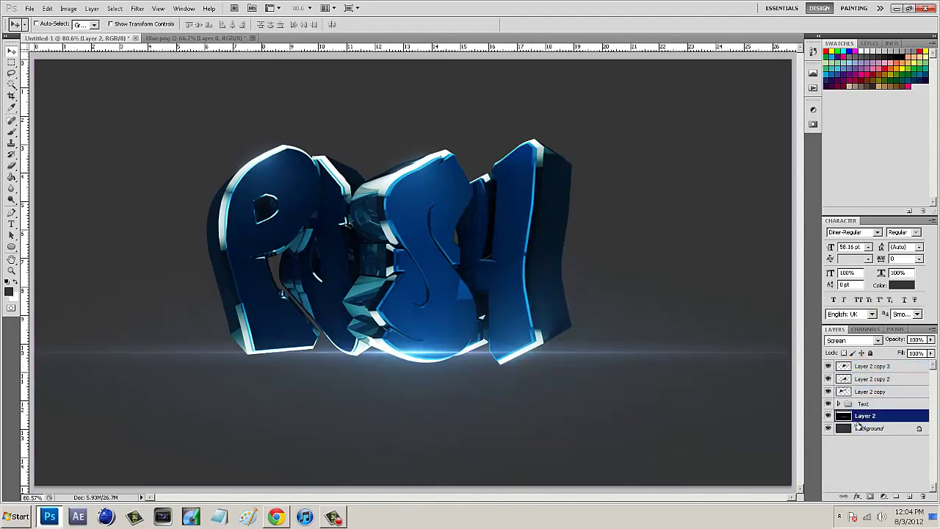
pyautogui.moveTo(505, 374)
pyautogui.mouseDown()
pyautogui.moveTo(500, 389)
pyautogui.moveTo(504, 381)
pyautogui.mouseUp()
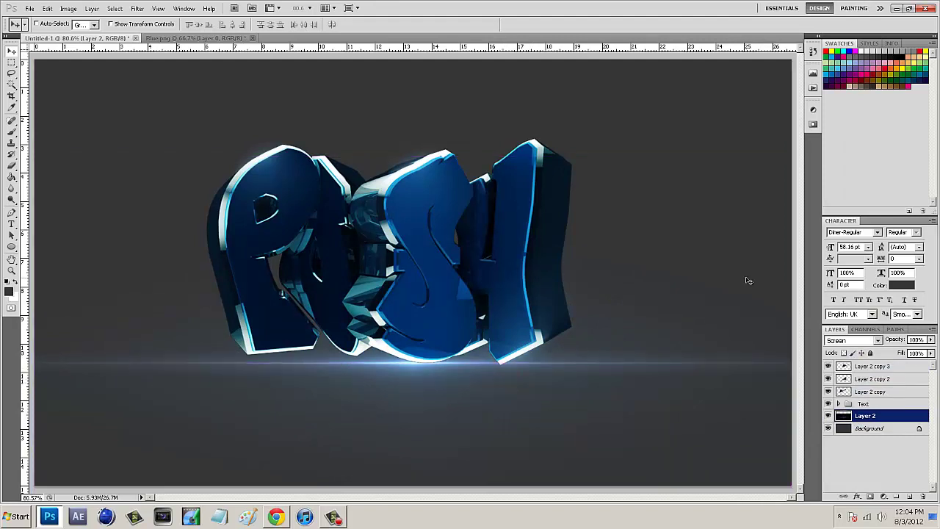